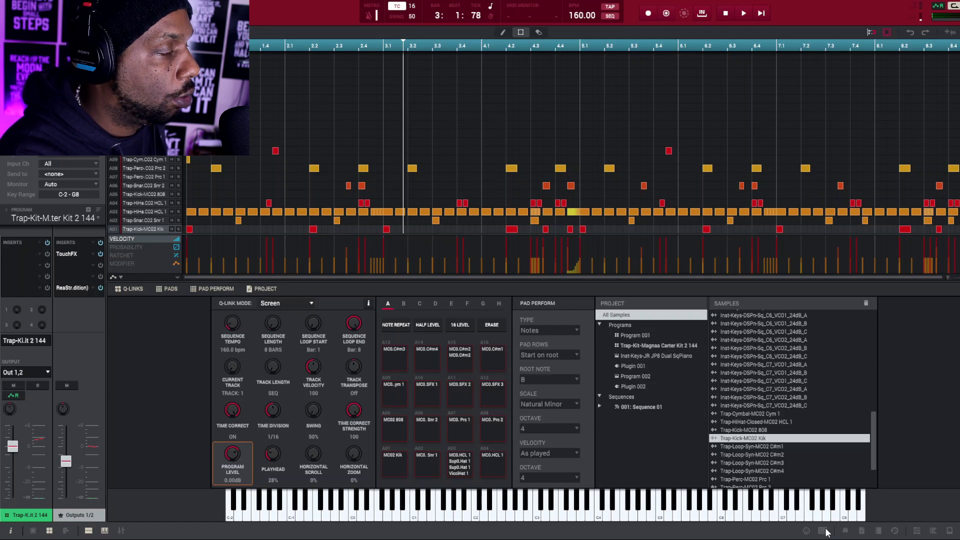
- Show the MIDI Learn settings and create a new global MIDI map named "Custom MPK"
left_click(823, 531)
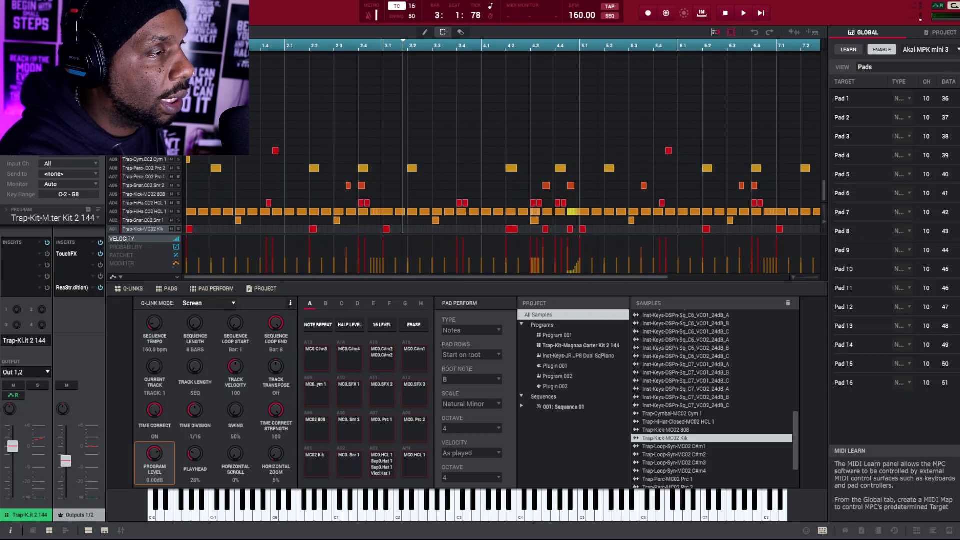
left_click(927, 50)
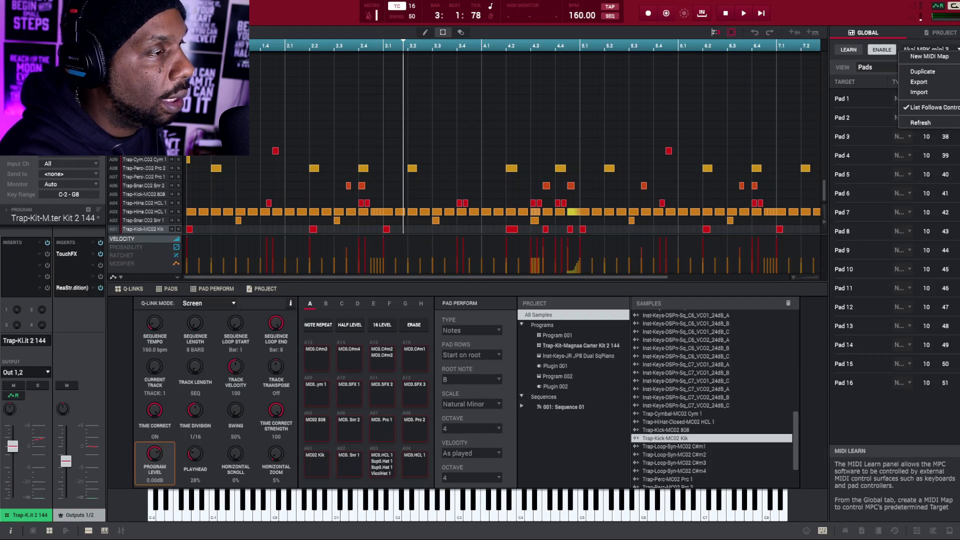
left_click(930, 56)
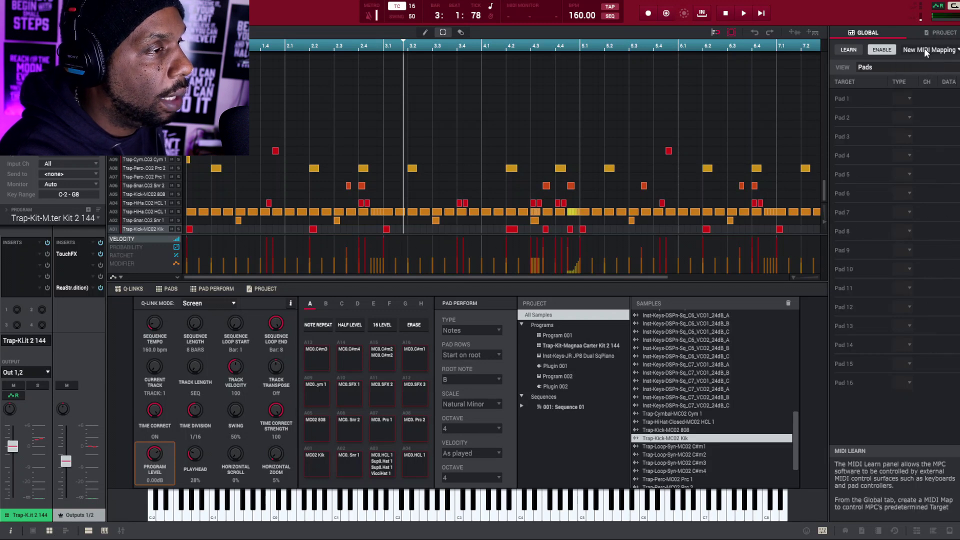
double_click(924, 50)
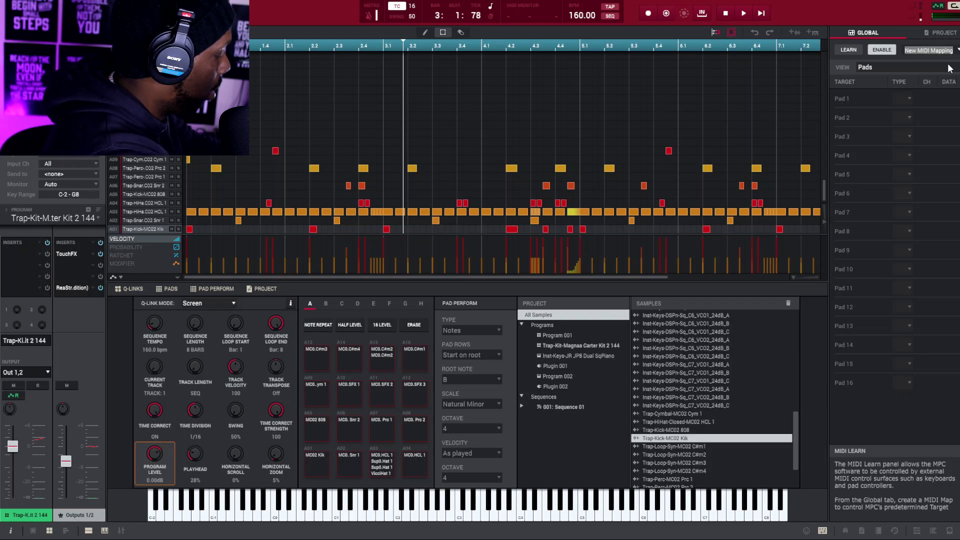
type("Custom MPK")
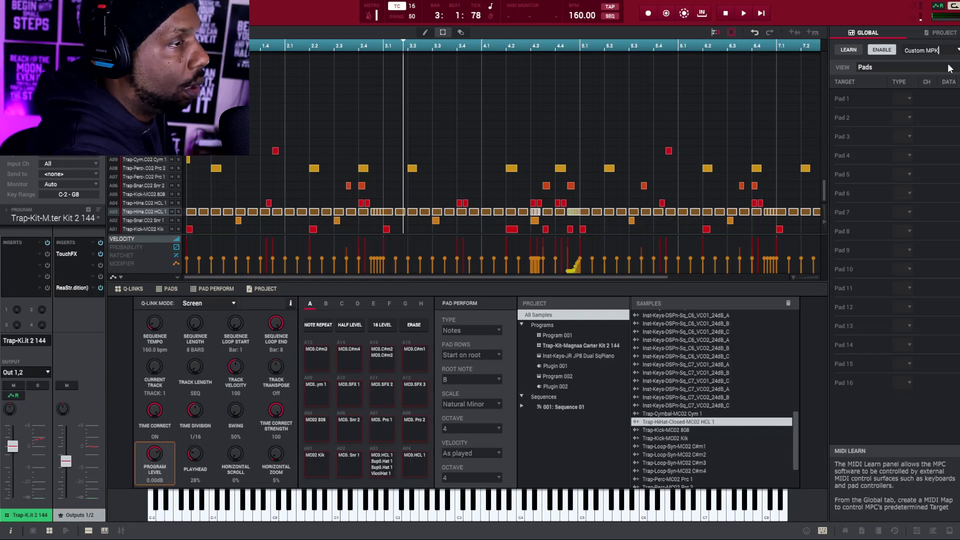
key("Return")
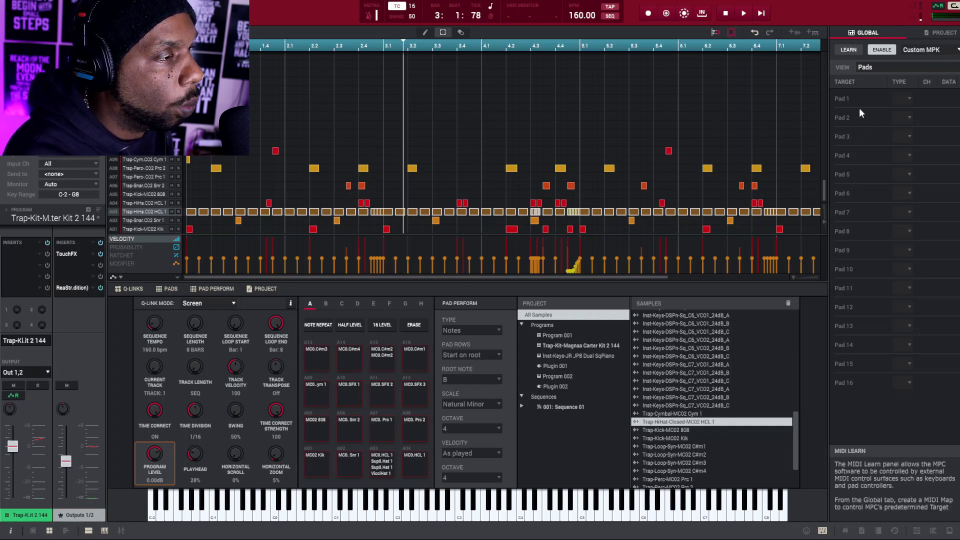
- Look at the project MIDI mapping and the mixer view, returning to the global map with the Q-Links shown
left_click(948, 34)
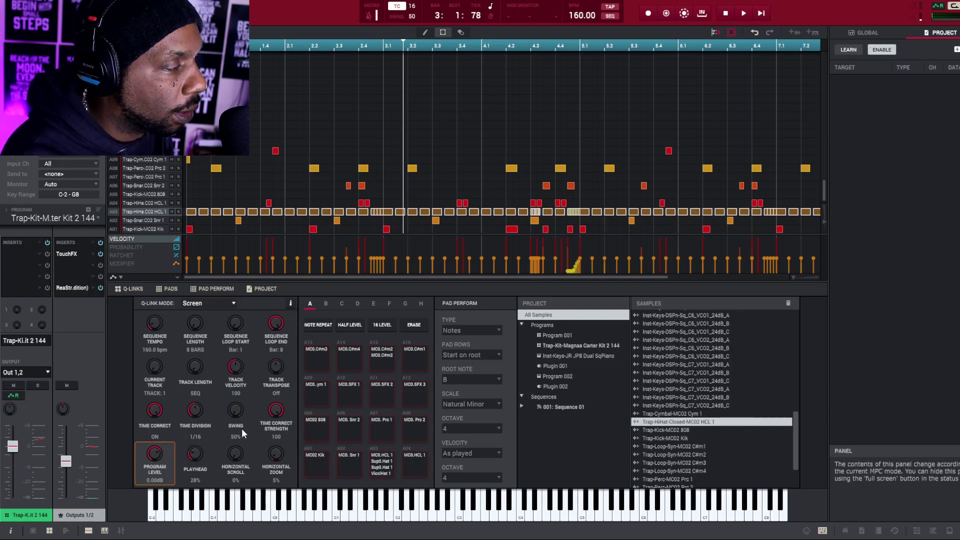
left_click(88, 530)
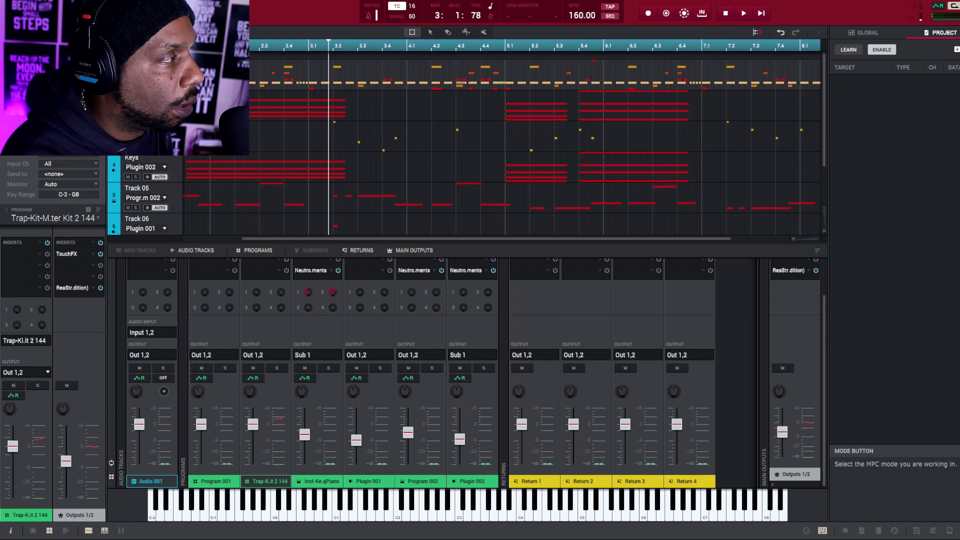
left_click(88, 531)
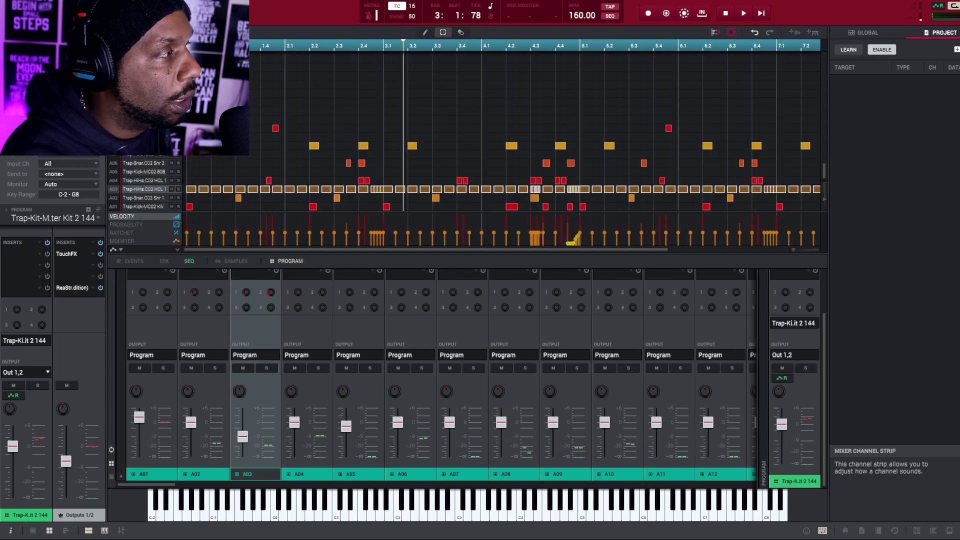
left_click(88, 530)
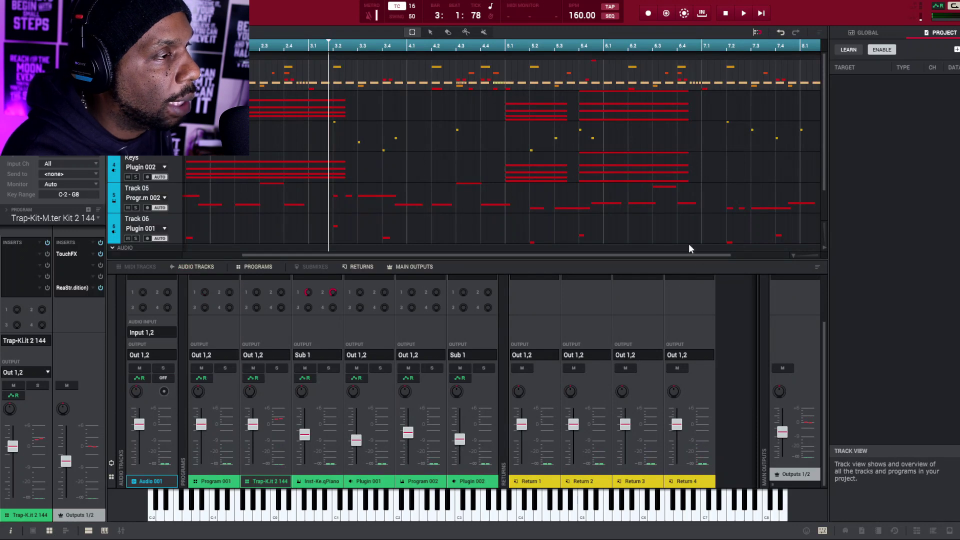
left_click(859, 33)
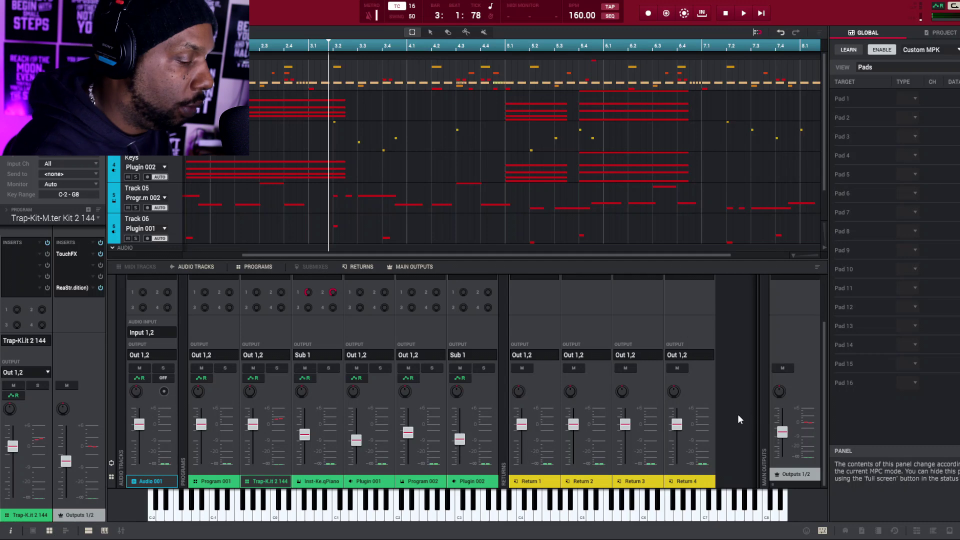
key("ctrl+m")
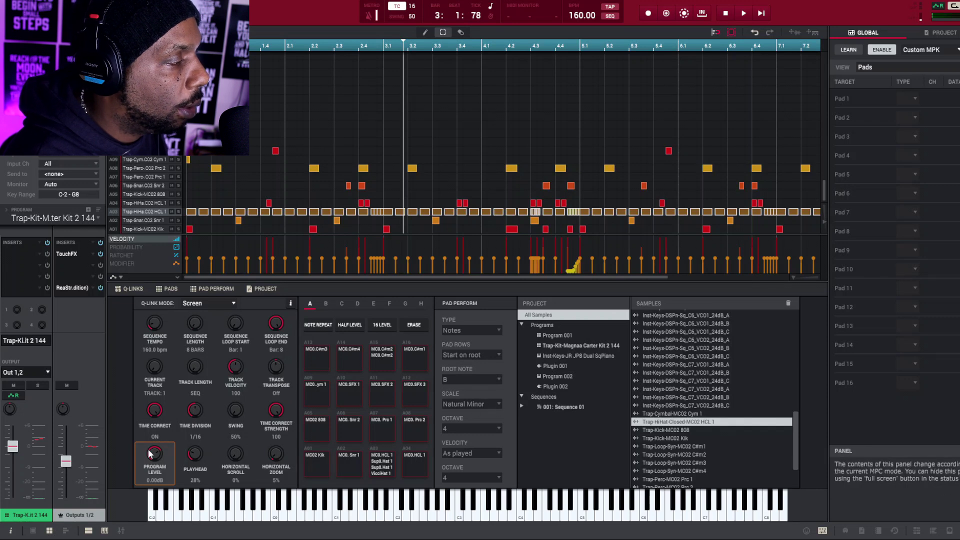
- Turn on MIDI Learn and map Q-Links 1 to 4 to controller pad notes 36 to 39 on channel 10
left_click(849, 50)
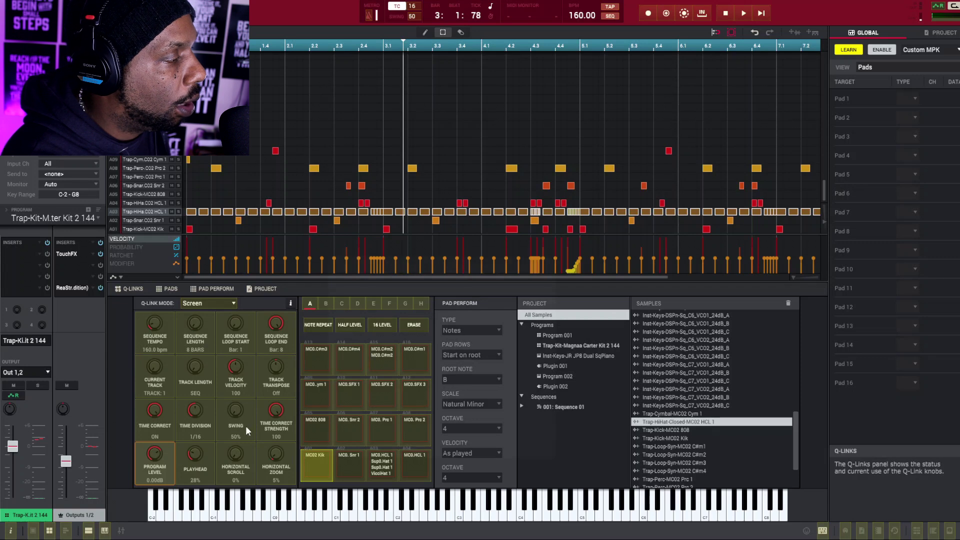
left_click(155, 458)
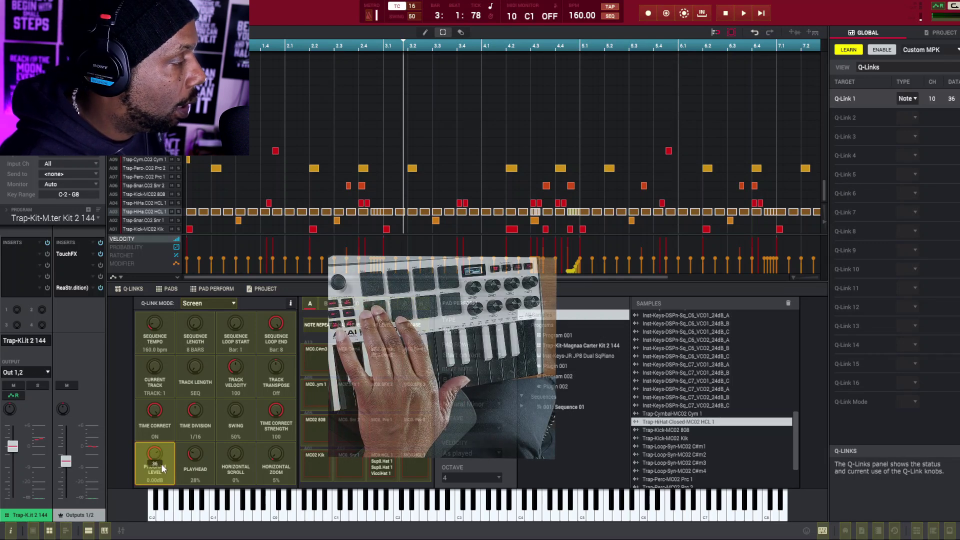
left_click(208, 460)
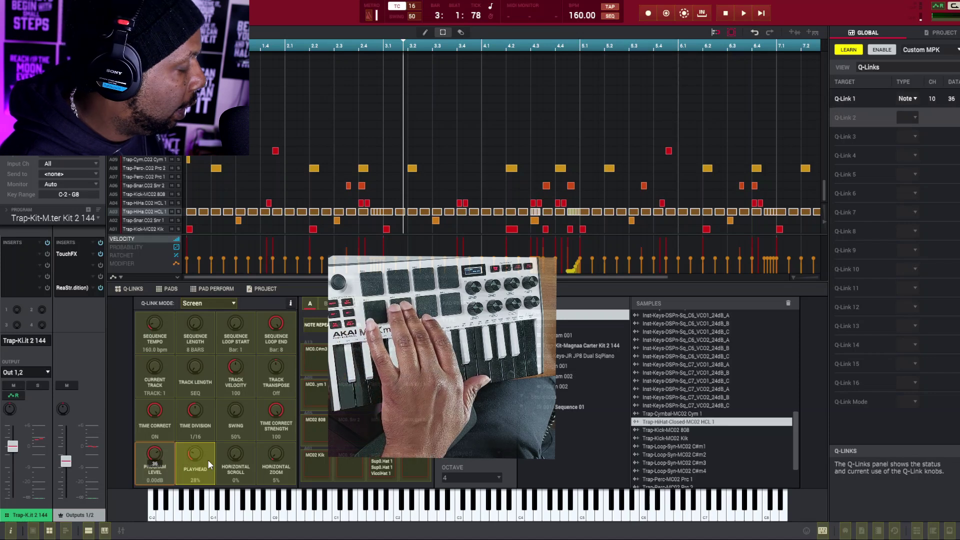
left_click(236, 455)
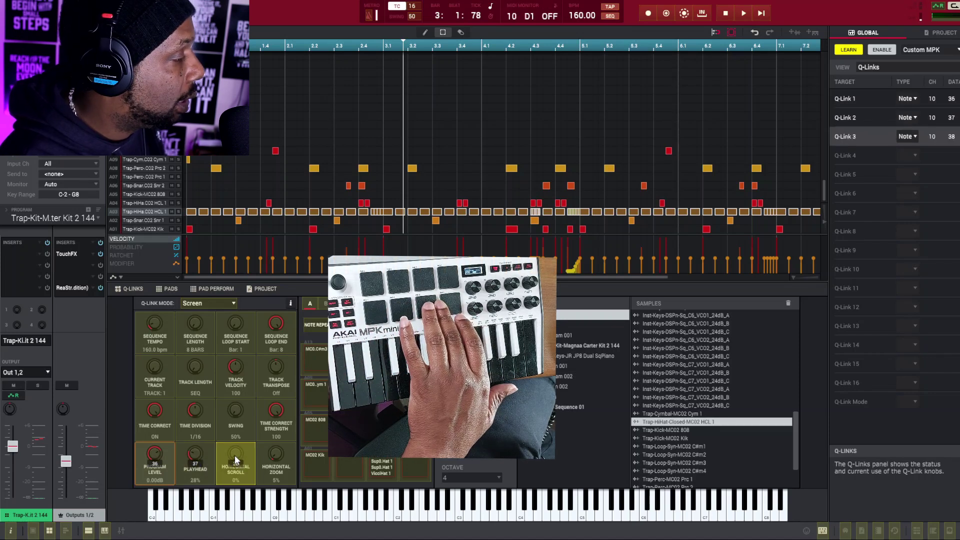
left_click(277, 460)
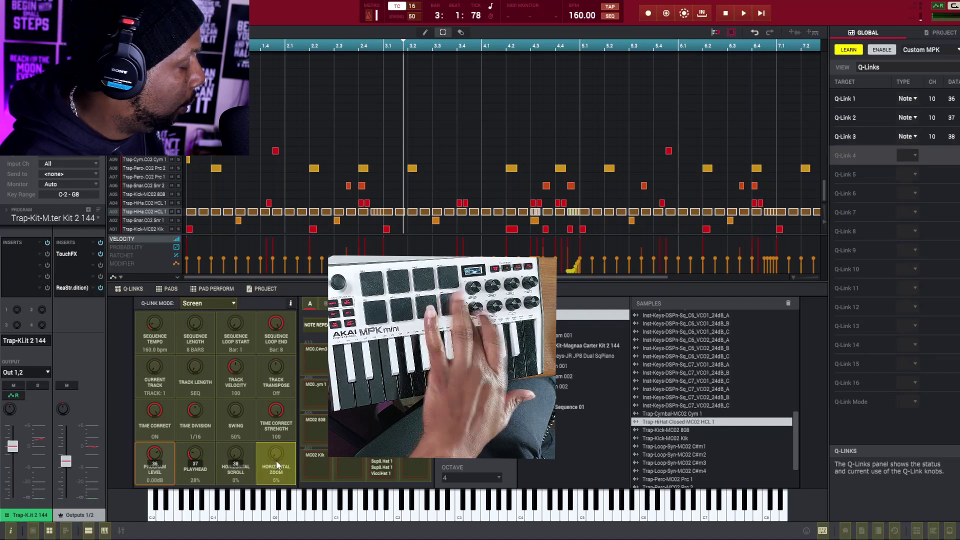
- Map Q-Links 5 to 8 to controller pad notes 40 to 43 on channel 10 and turn off MIDI Learn
left_click(152, 413)
left_click(199, 413)
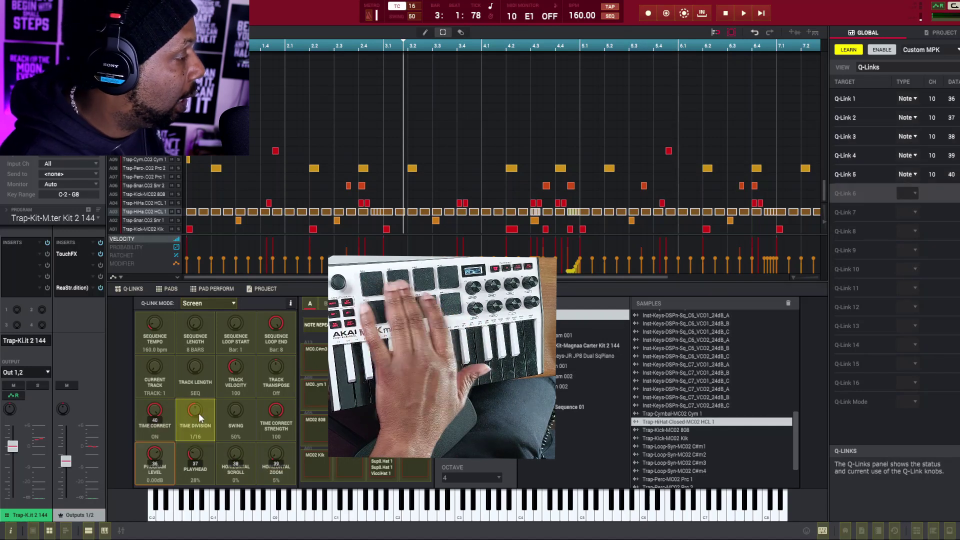
left_click(233, 413)
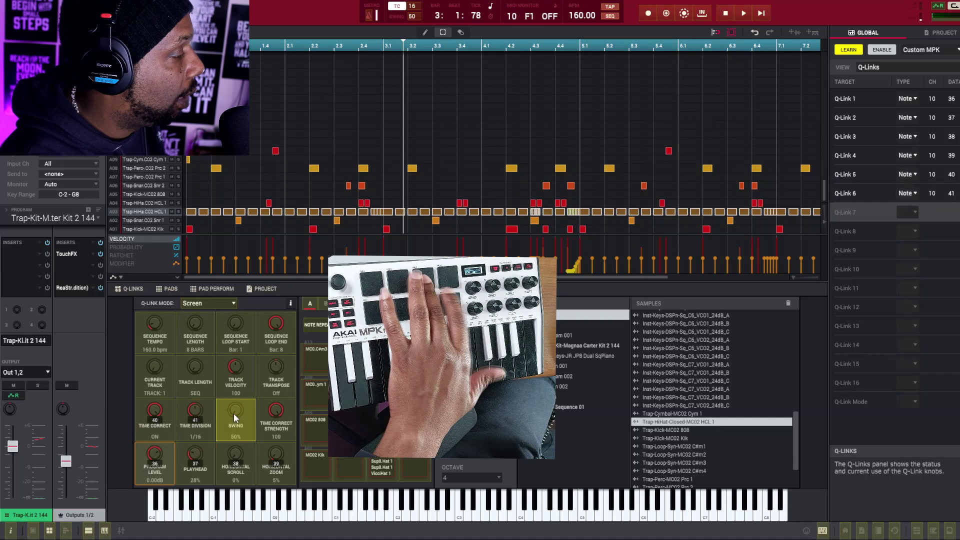
left_click(279, 423)
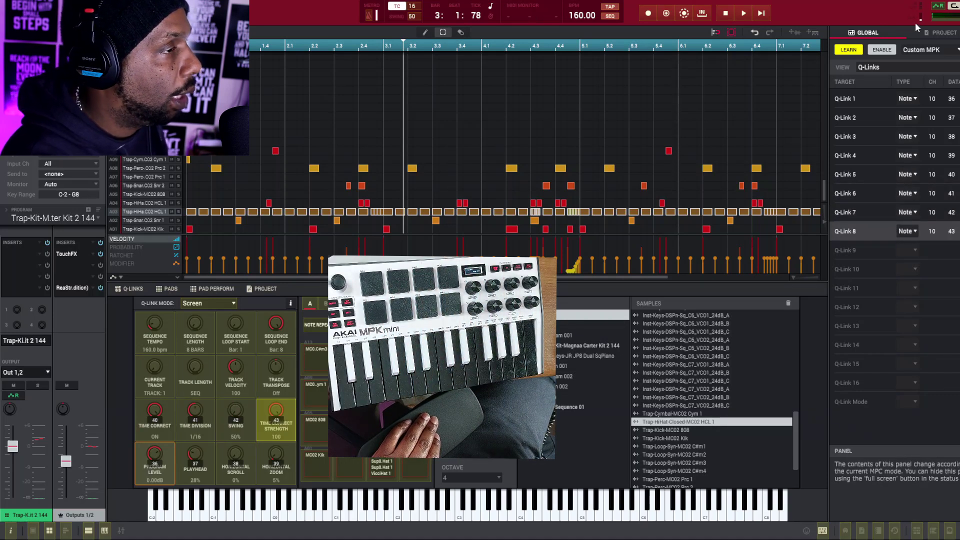
left_click(846, 49)
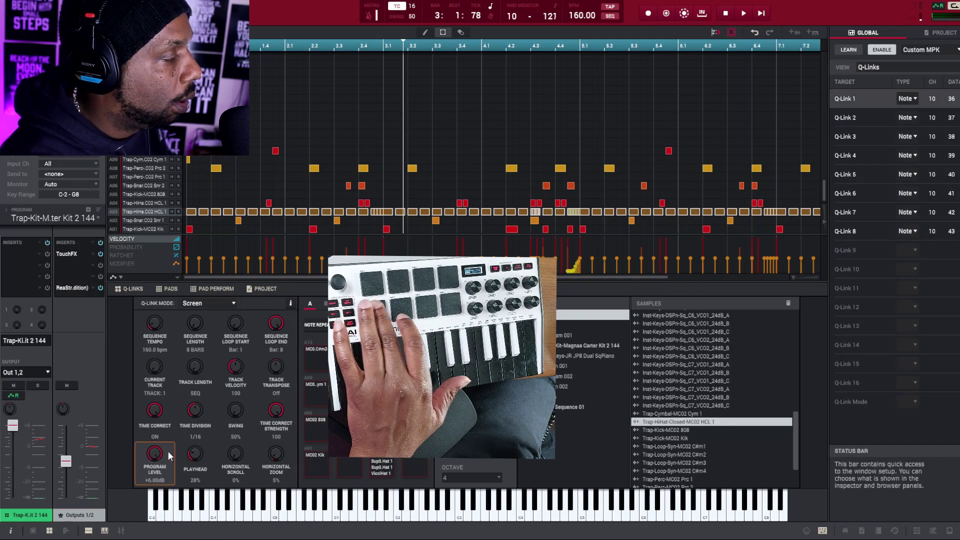
- Test Q-Link 1 on the program level with the Toggle Button, Momentary Button and Fixed Button types
left_click_drag(169, 455, 161, 468)
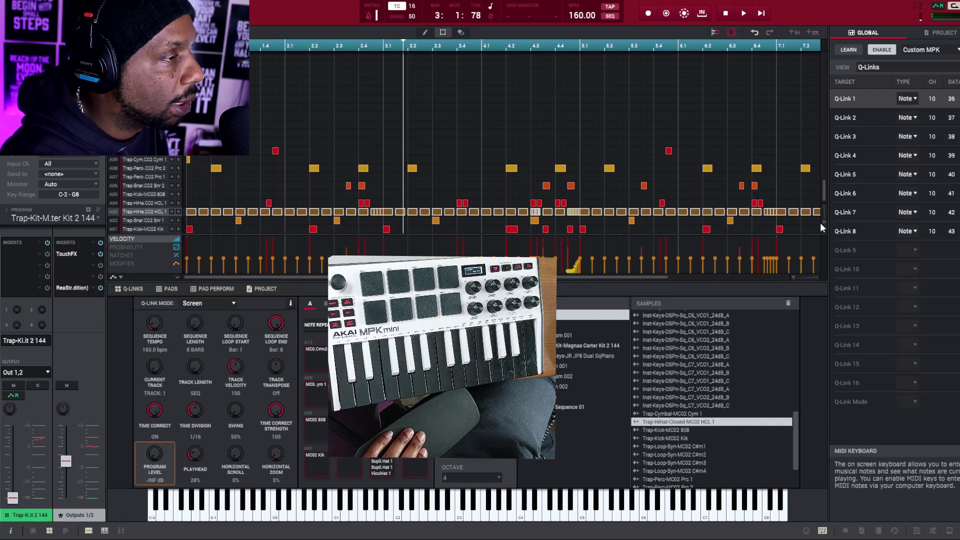
left_click(913, 98)
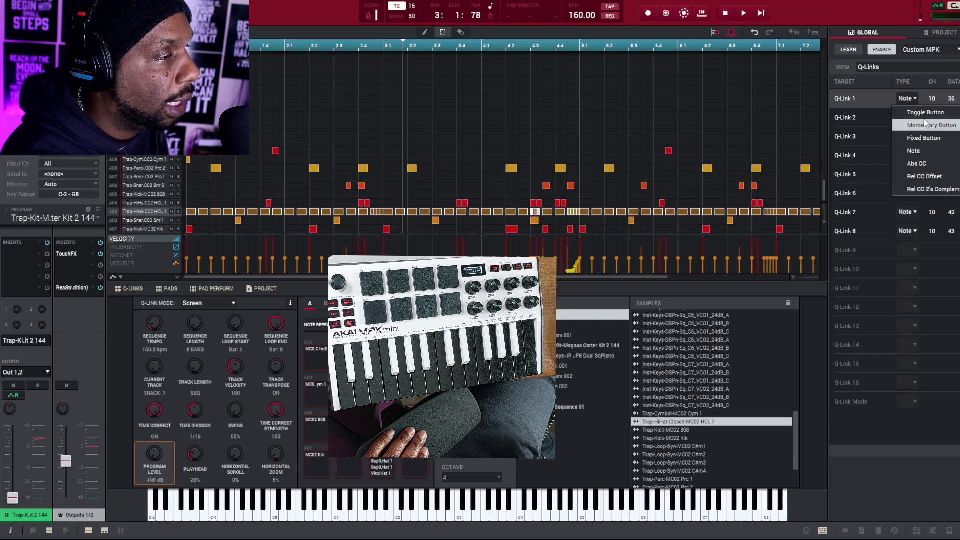
left_click(924, 113)
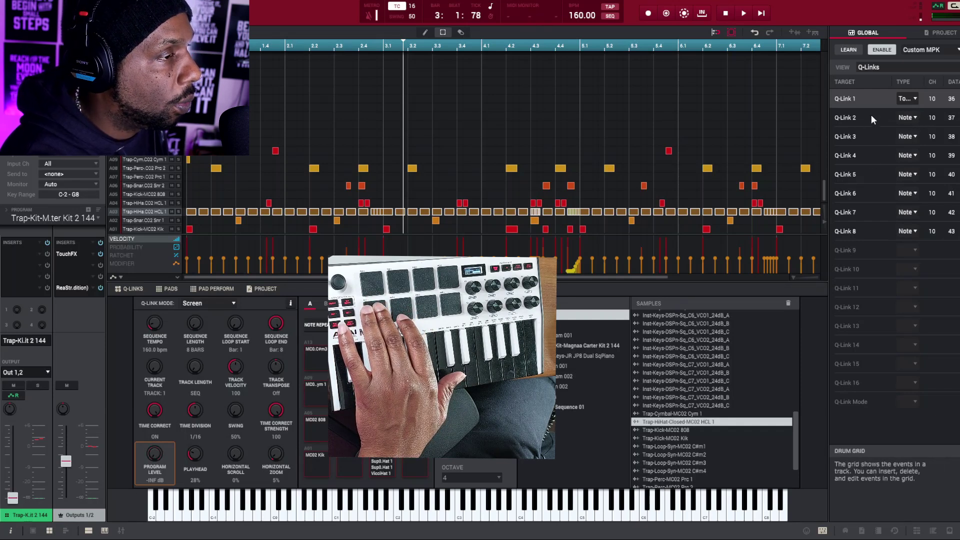
left_click(911, 98)
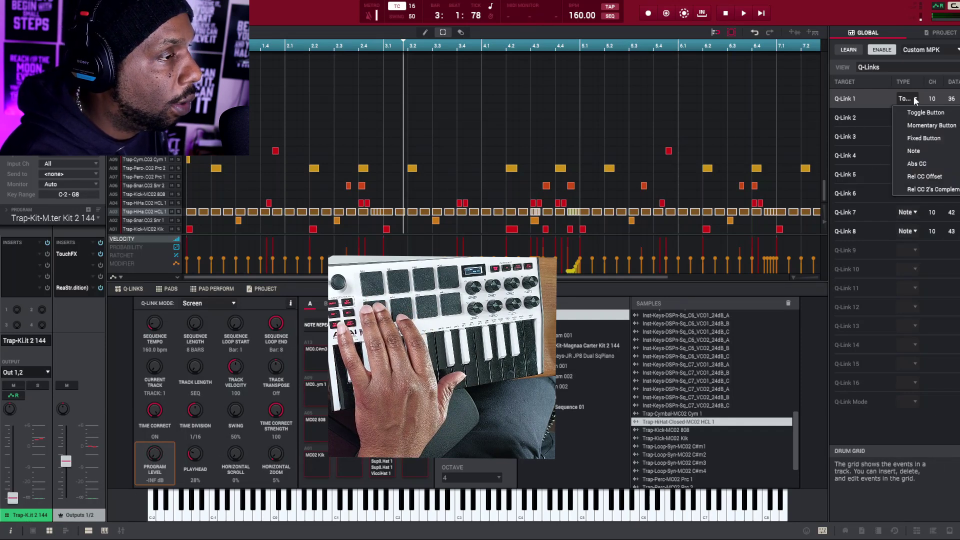
left_click(927, 126)
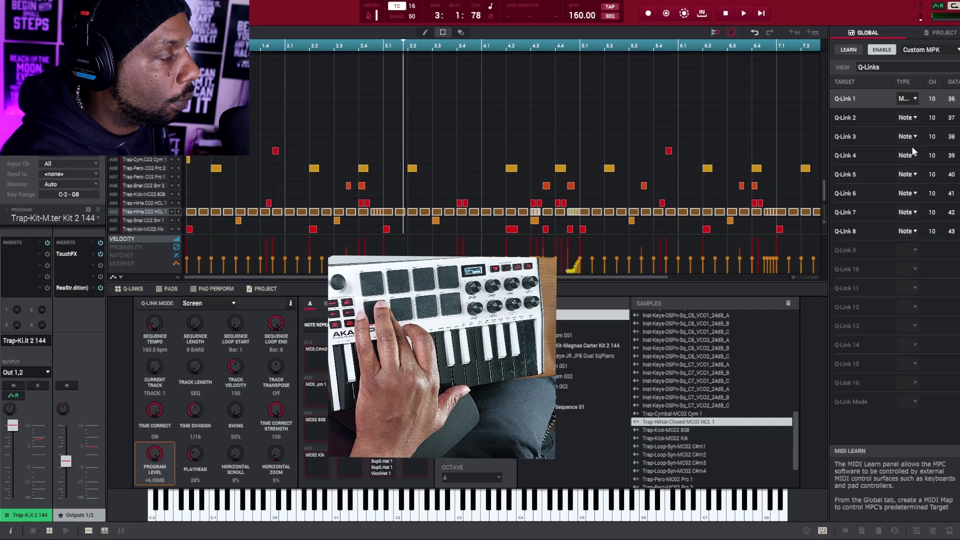
left_click(912, 99)
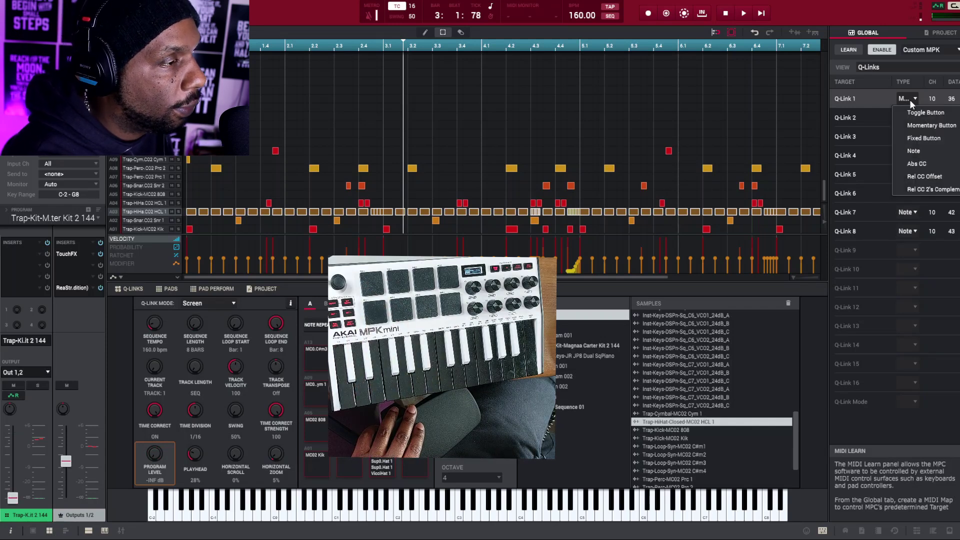
left_click(921, 137)
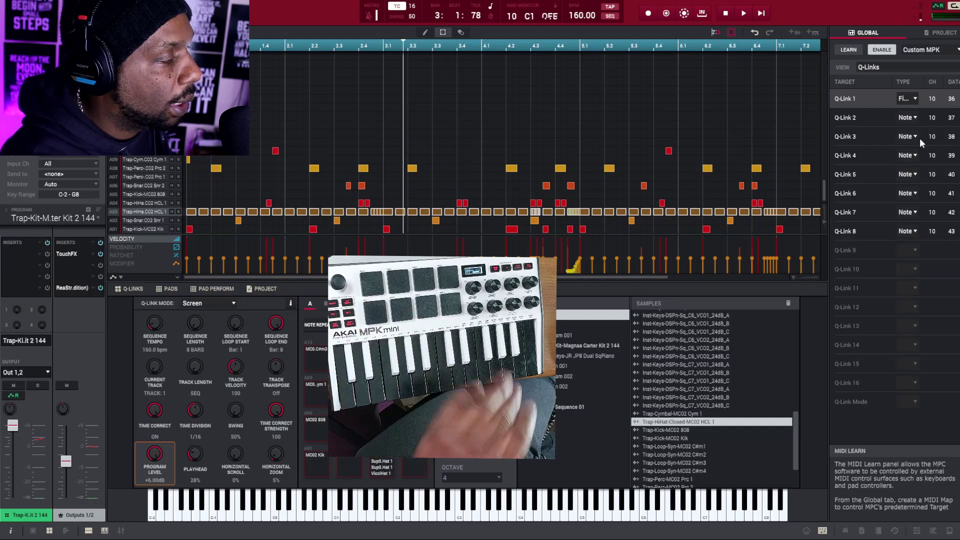
- Set the control type of Q-Links 1, 2, 3 and 4 to Momentary Button
left_click(907, 99)
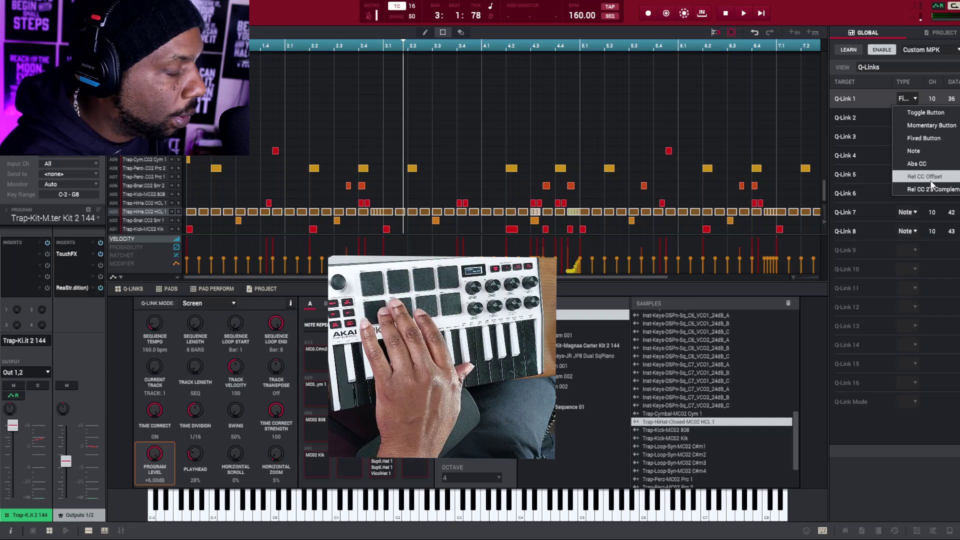
left_click(927, 128)
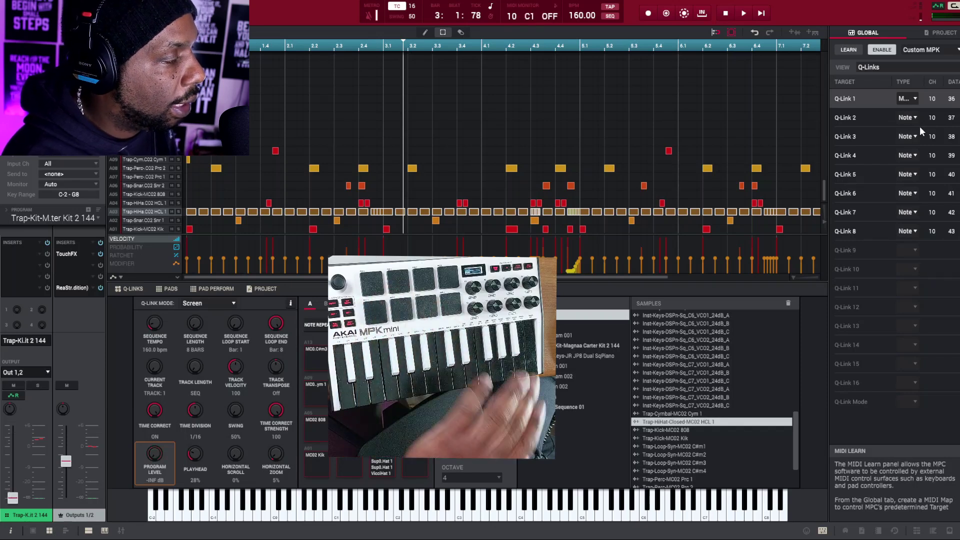
left_click(916, 118)
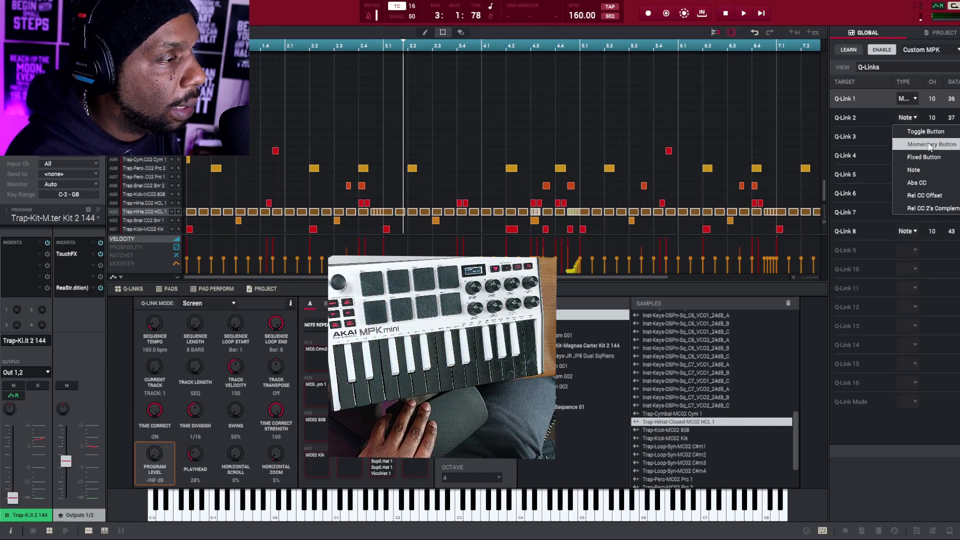
left_click(930, 144)
left_click(915, 137)
left_click(922, 163)
left_click(915, 156)
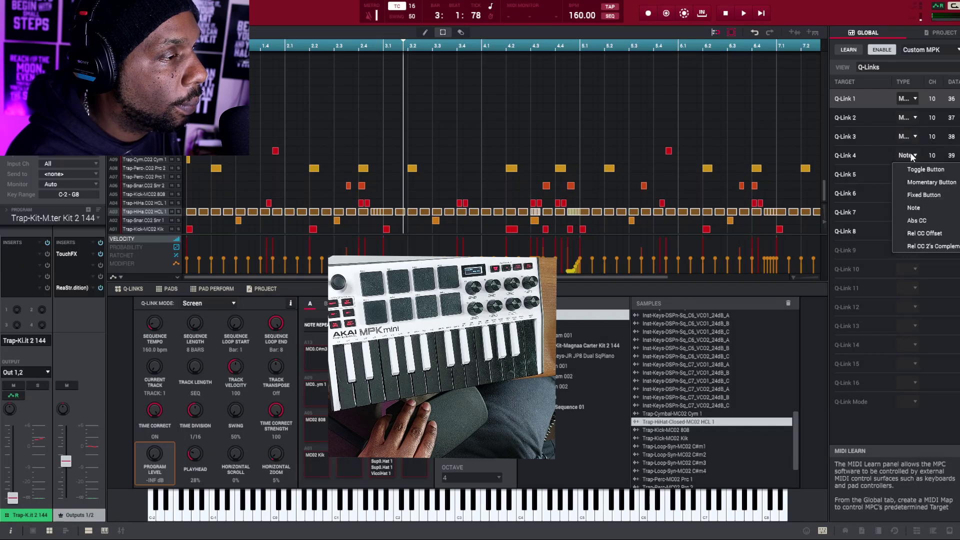
left_click(929, 182)
- Set the control type of Q-Links 5, 6, 7 and 8 to Momentary Button
left_click(915, 174)
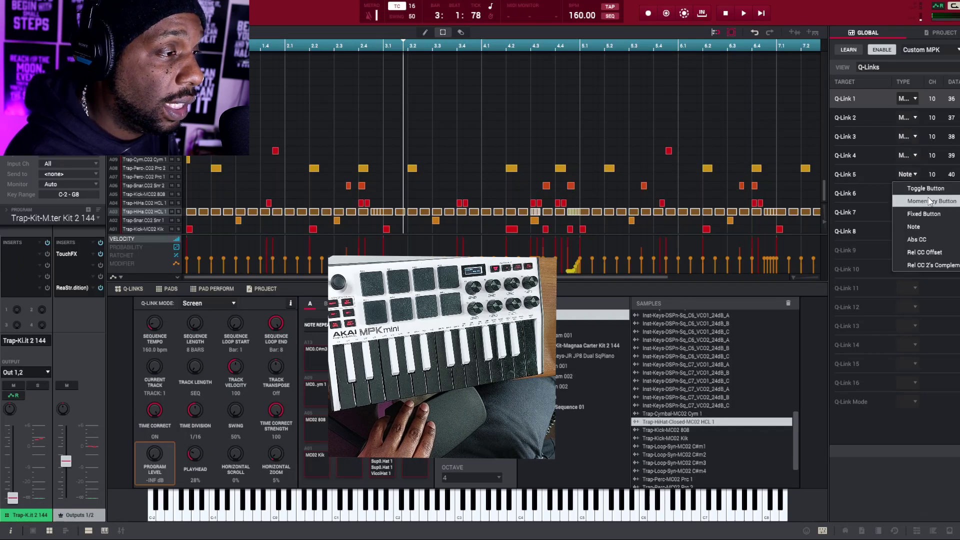
left_click(929, 201)
left_click(915, 193)
left_click(925, 221)
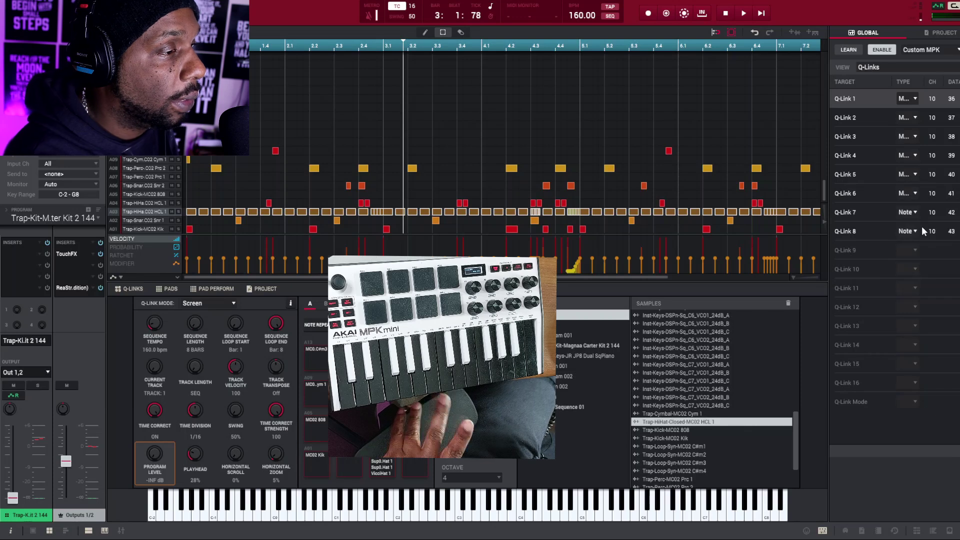
left_click(915, 212)
left_click(925, 239)
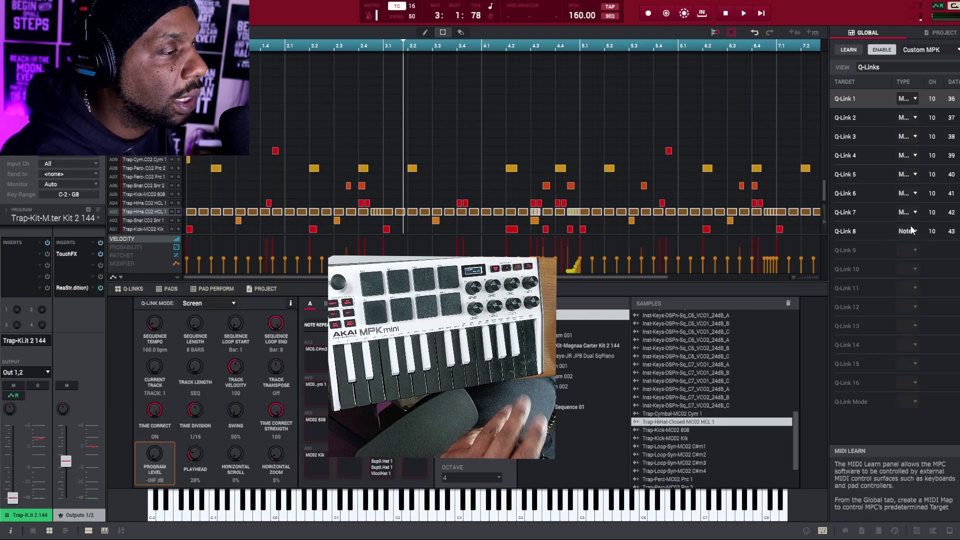
left_click(915, 231)
left_click(929, 256)
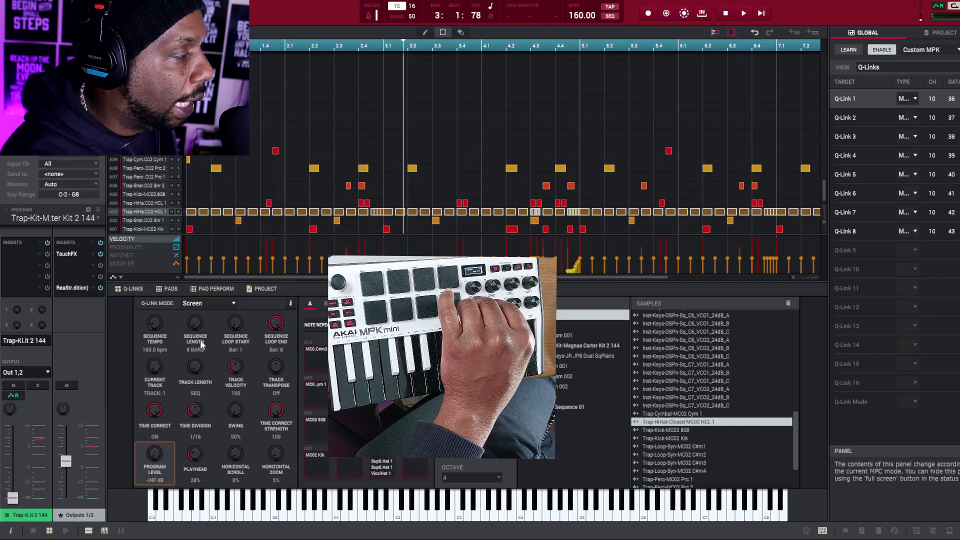
- Turn on MIDI Learn and map Q-Links 9 to 12 to controller knobs sending CC 74 to 77 on channel 1
left_click(848, 49)
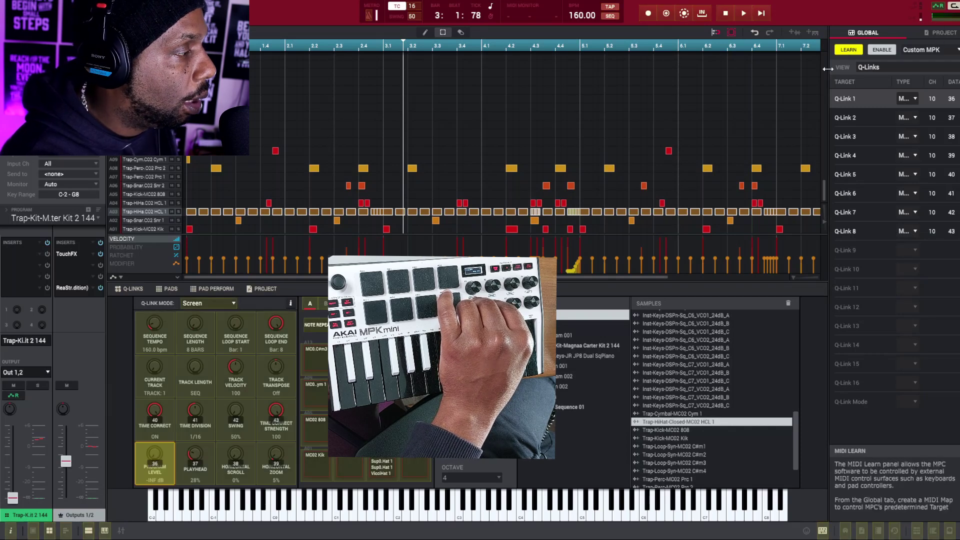
left_click(152, 367)
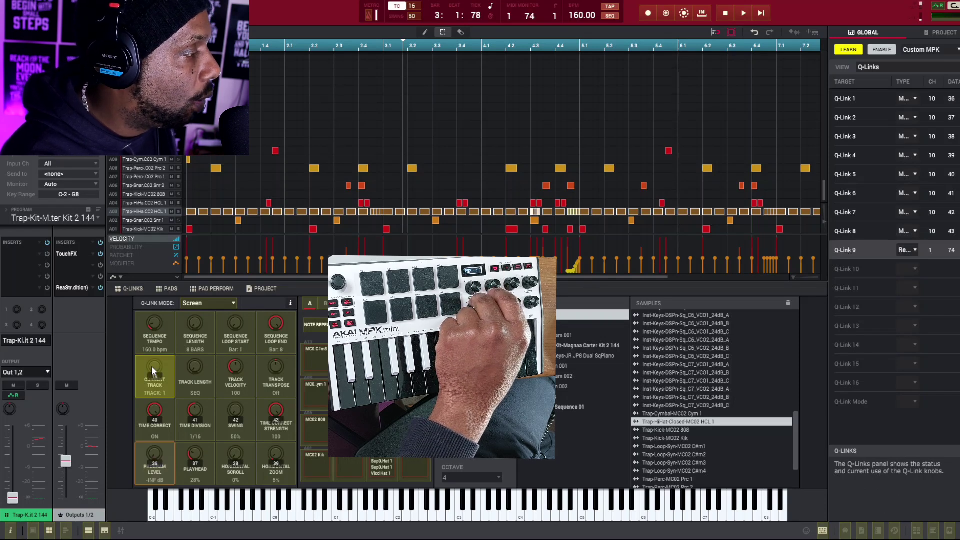
left_click(196, 372)
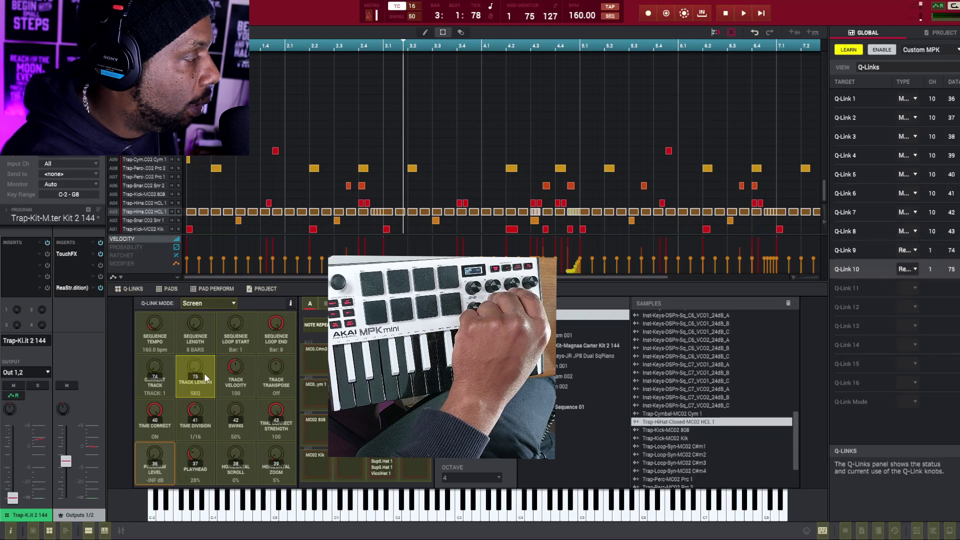
left_click(232, 371)
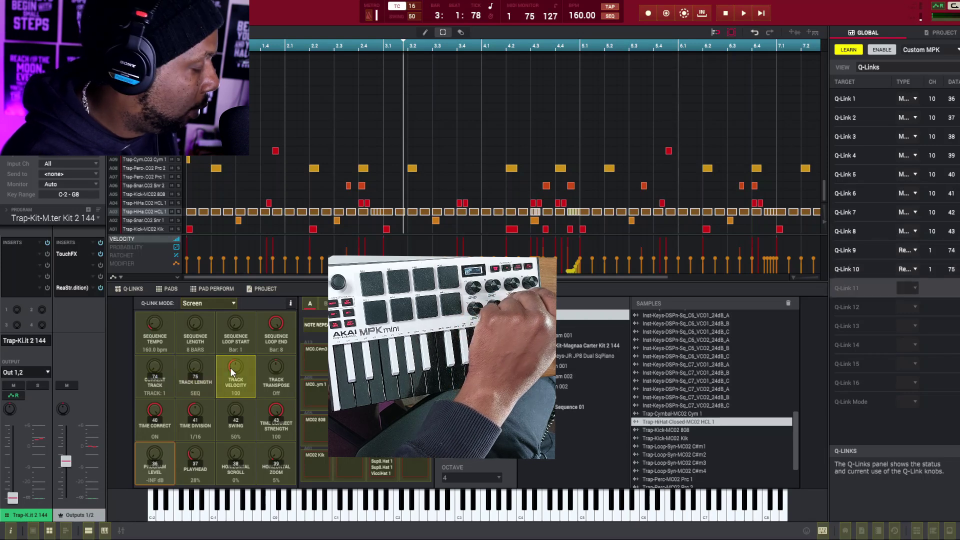
left_click(278, 367)
- Map Q-Links 13 to 16 to controller knobs sending CC 70 to 73 on channel 1, finishing the Q-Link learning
left_click(154, 324)
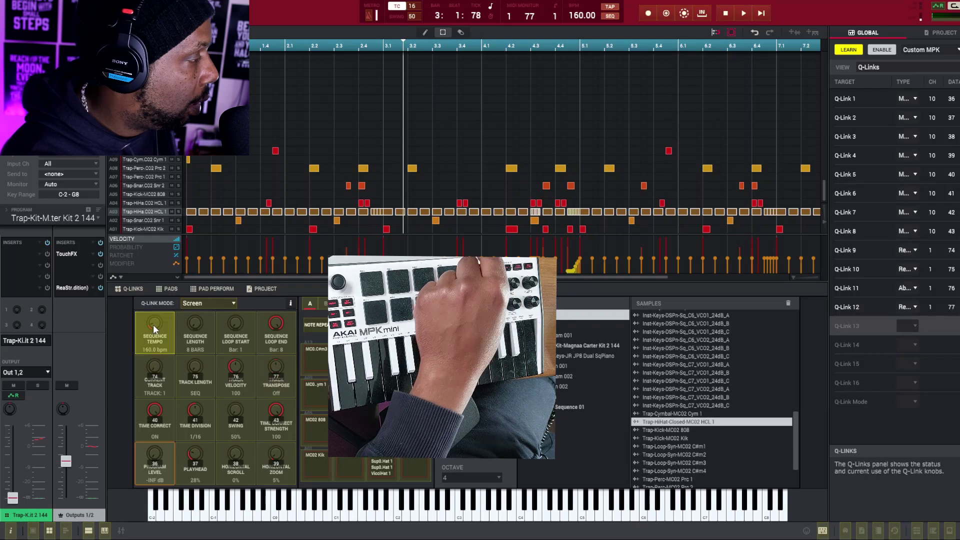
left_click(194, 328)
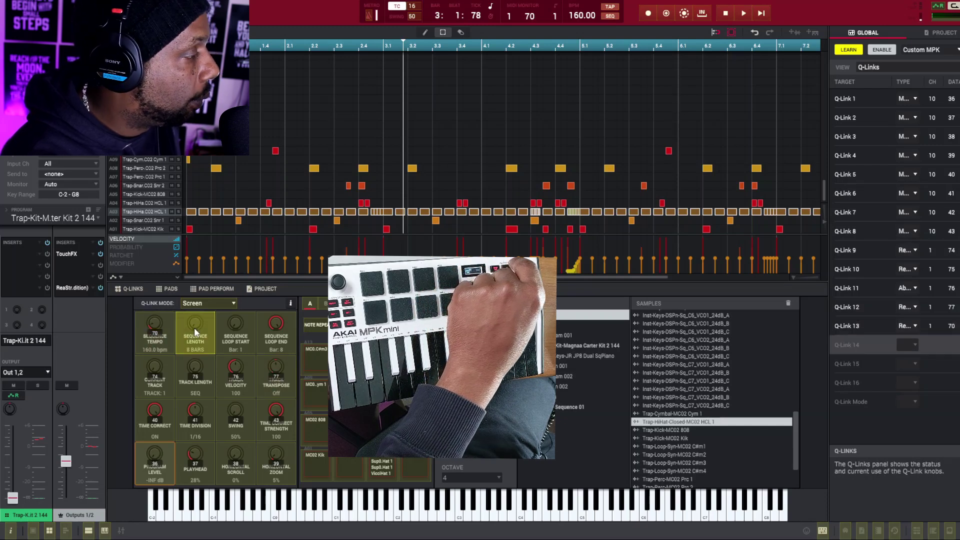
left_click(229, 334)
left_click(278, 331)
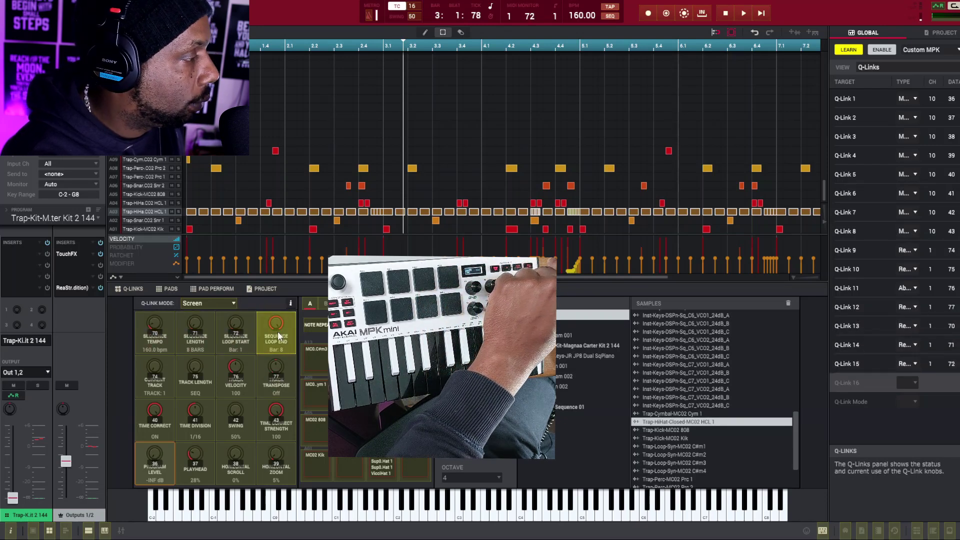
left_click(849, 50)
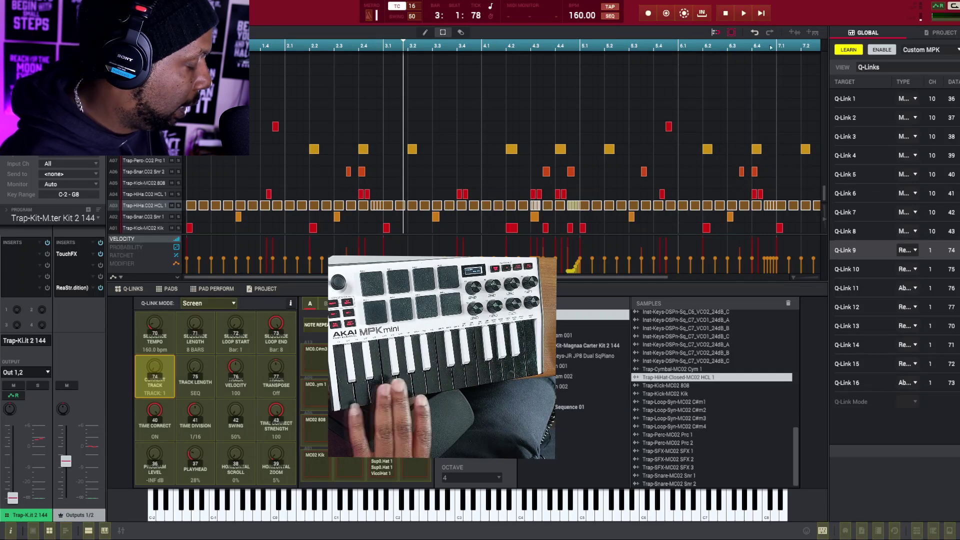
- Map the transport's Play Start, Play and Stop to keyboard notes 48, 49 and 50 on channel 1, and turn off MIDI Learn
left_click(762, 14)
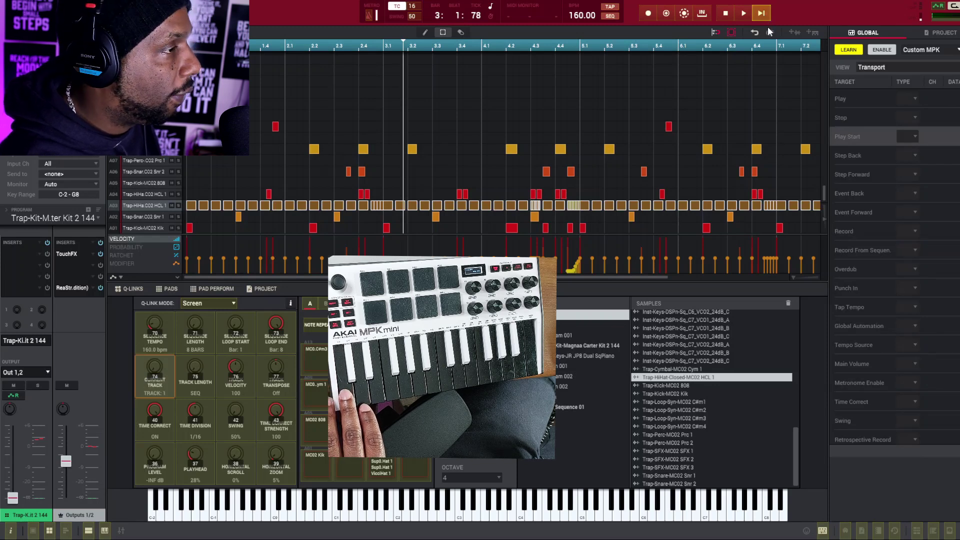
left_click(745, 13)
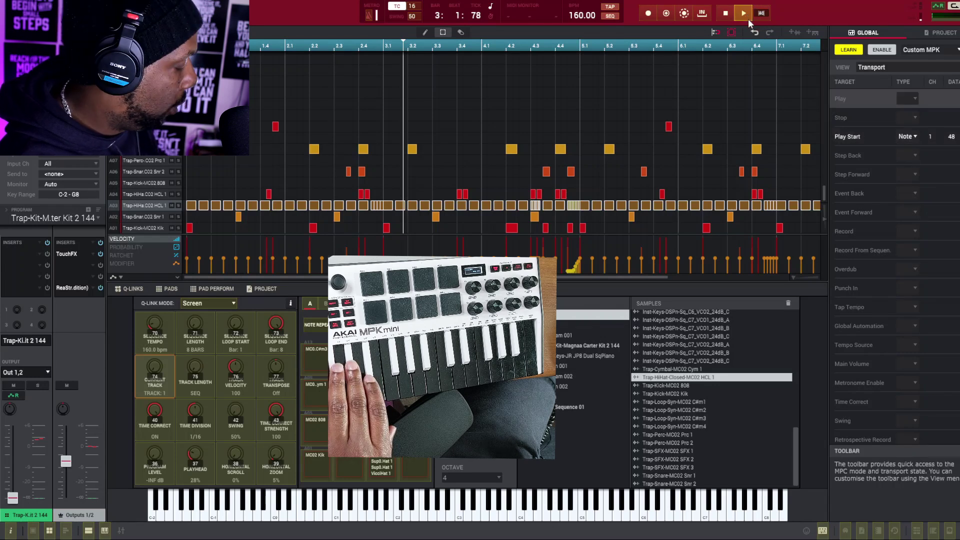
left_click(726, 14)
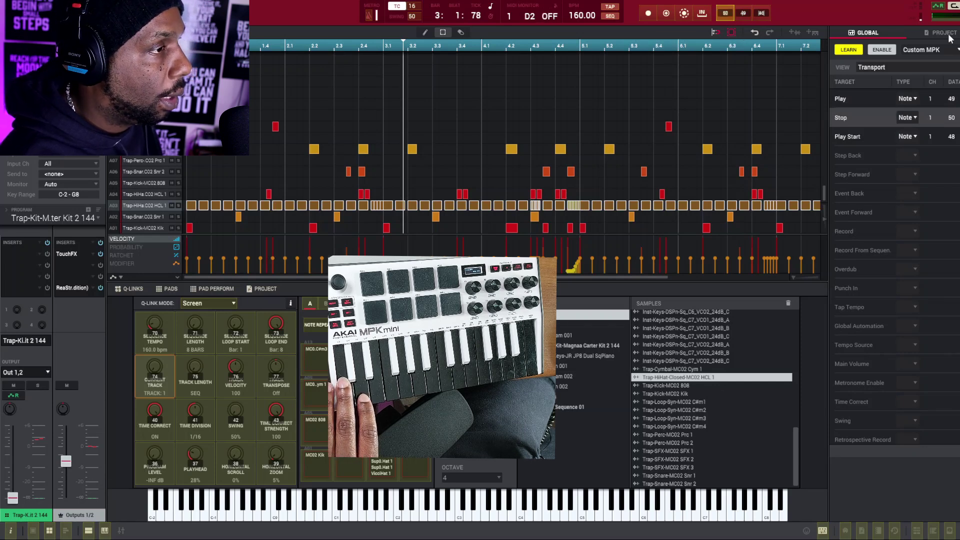
left_click(849, 50)
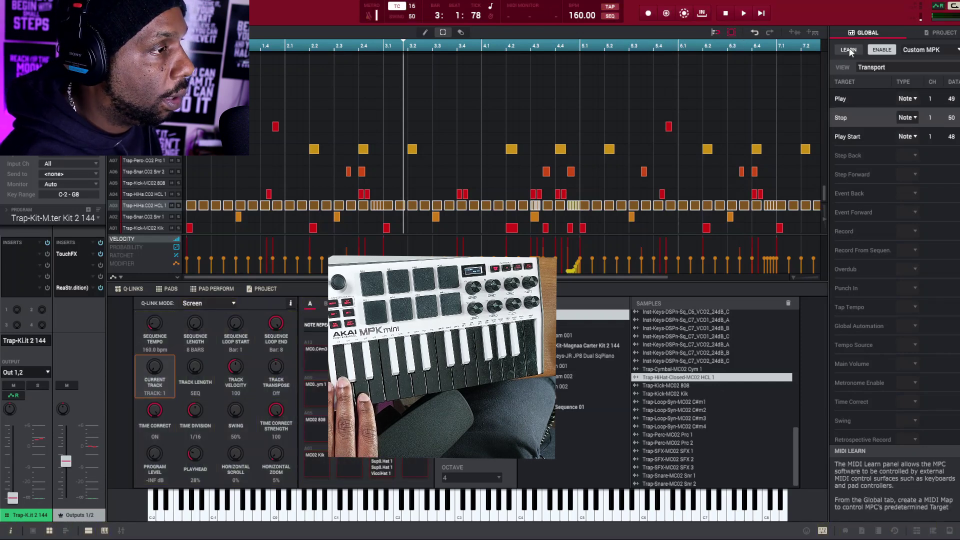
- Set the control type of Play, Stop and Play Start to Fixed Button, and raise the program level to about -7.87 dB
left_click(911, 101)
left_click(936, 135)
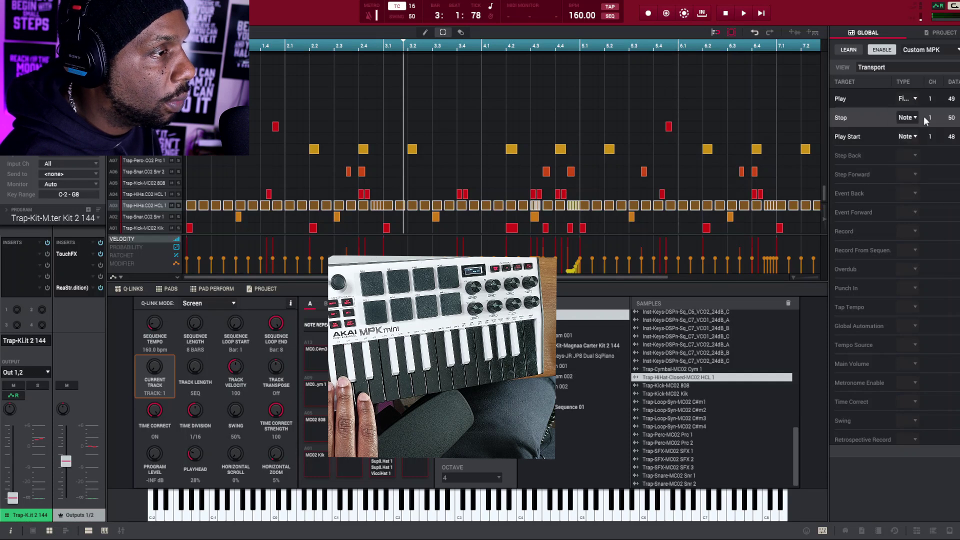
left_click(916, 116)
left_click(934, 158)
left_click(908, 137)
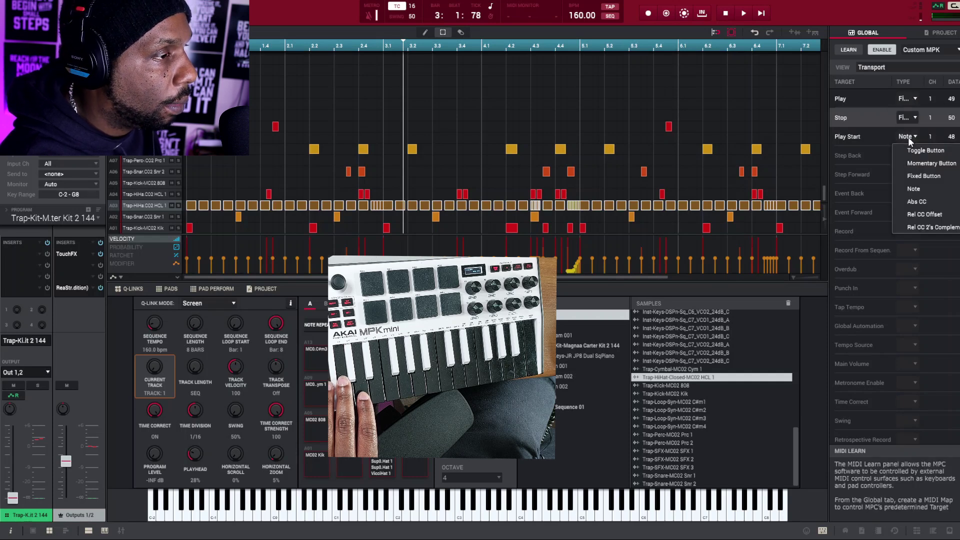
left_click(945, 176)
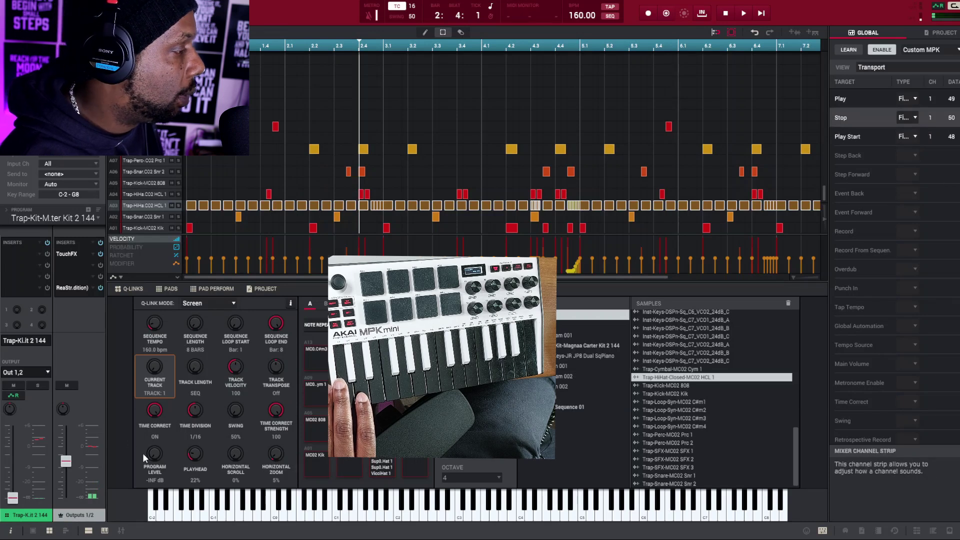
left_click_drag(150, 453, 161, 449)
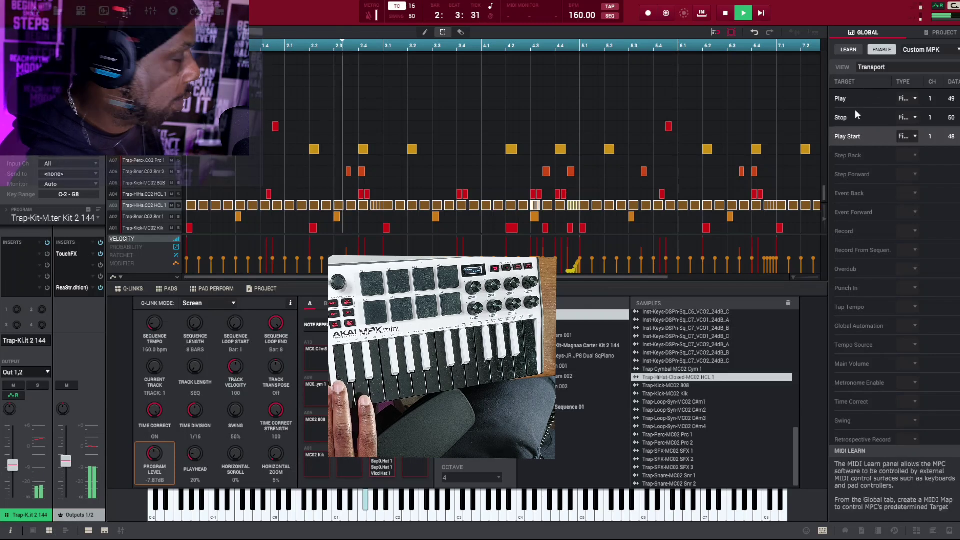
- Turn on MIDI Learn and map the Main, Track View and Program Edit modes to keyboard notes 60, 62 and 64 on channel 1
left_click(852, 52)
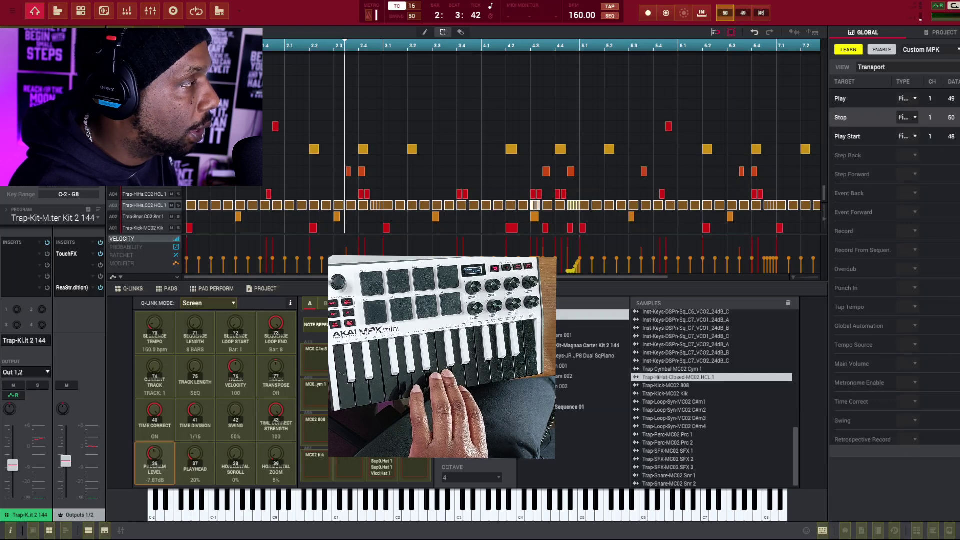
left_click(31, 16)
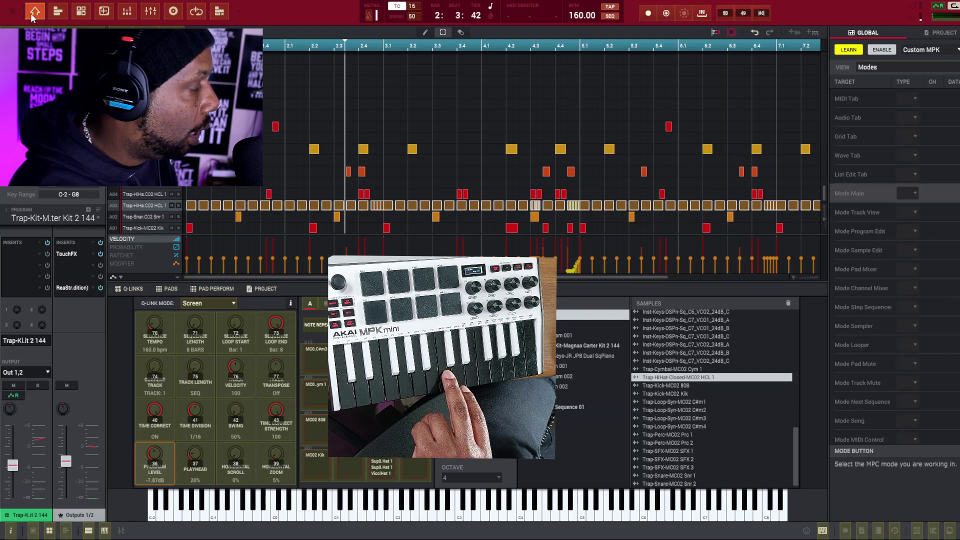
left_click(58, 16)
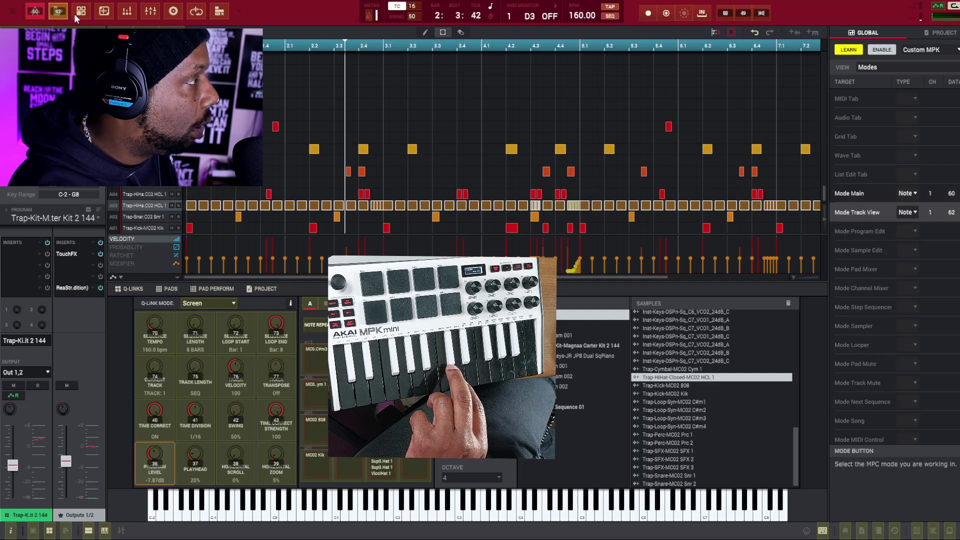
left_click(80, 13)
- Map the Sample Edit, Pad Mixer and Channel Mixer modes to keyboard notes 65, 67 and 69 on channel 1, and turn off MIDI Learn
left_click(104, 11)
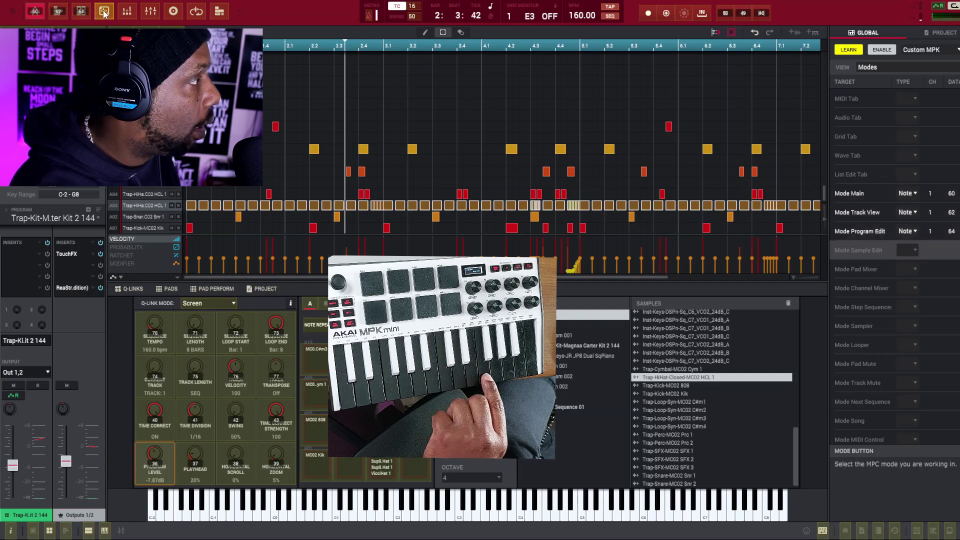
left_click(128, 12)
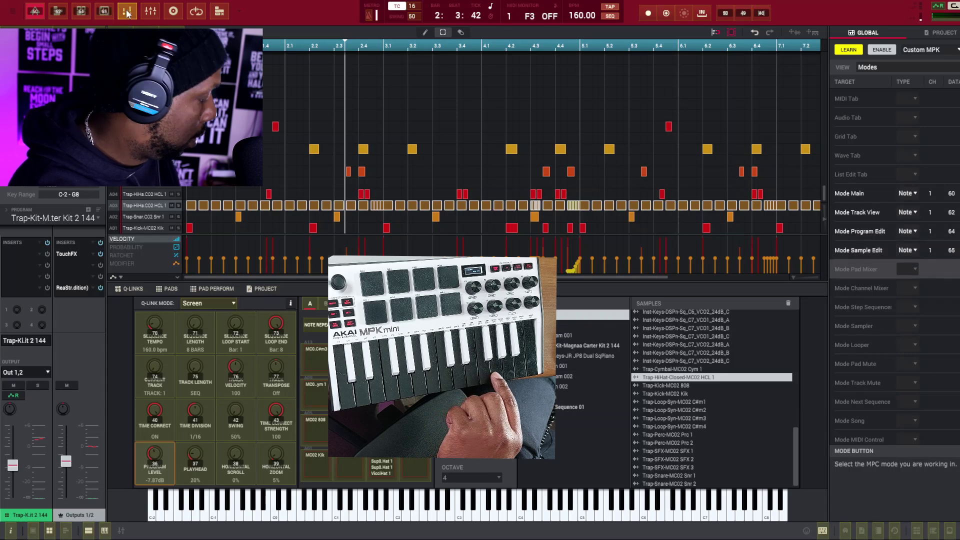
left_click(151, 14)
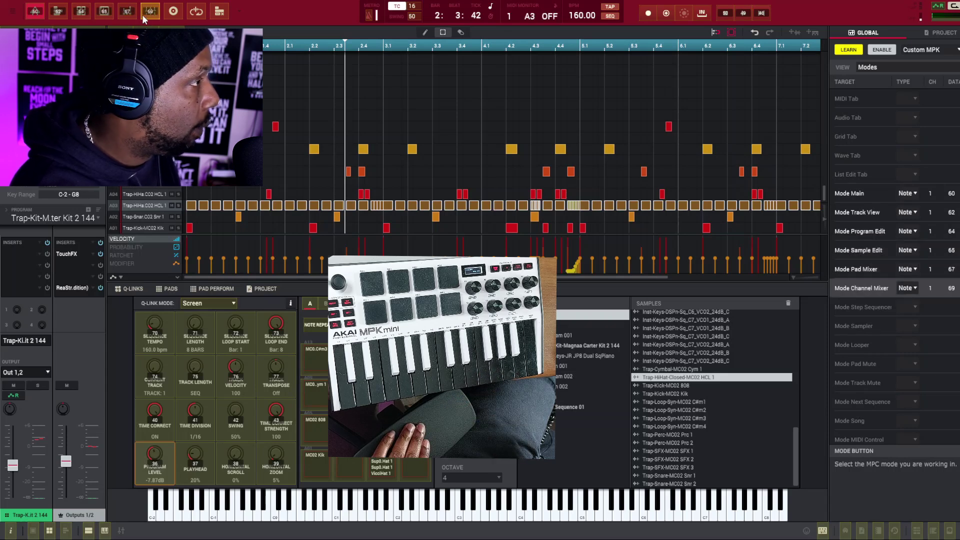
left_click(845, 51)
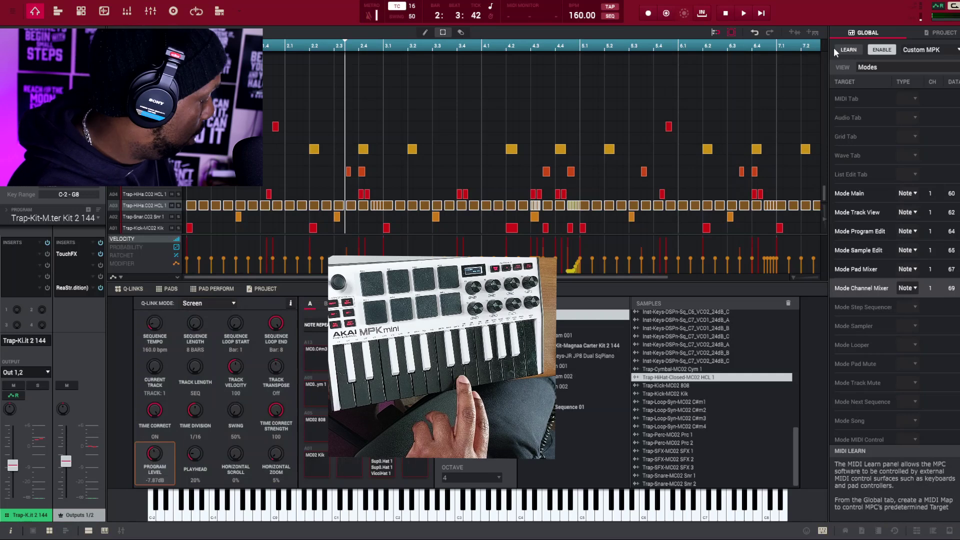
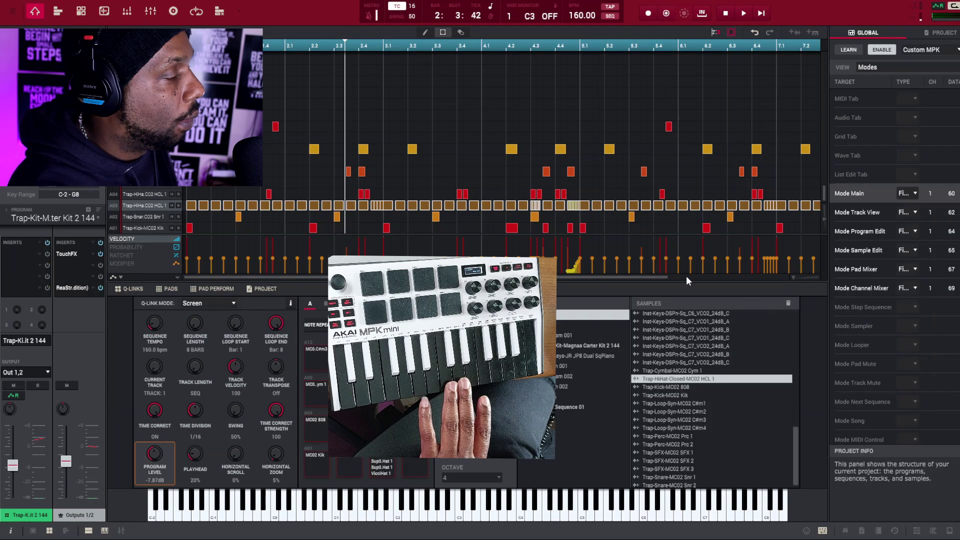
- Compare the global and project MIDI maps, and add an empty target row to the project map
left_click(943, 34)
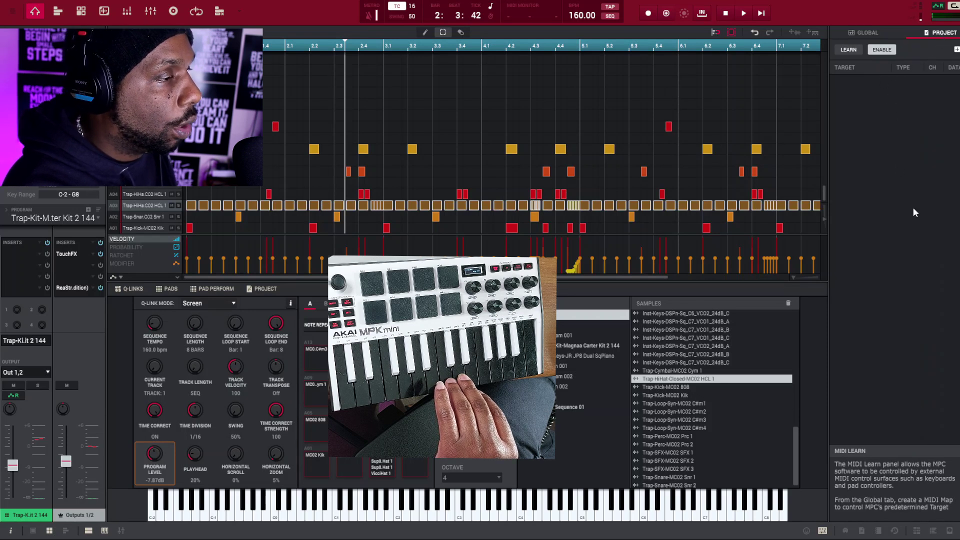
left_click(865, 33)
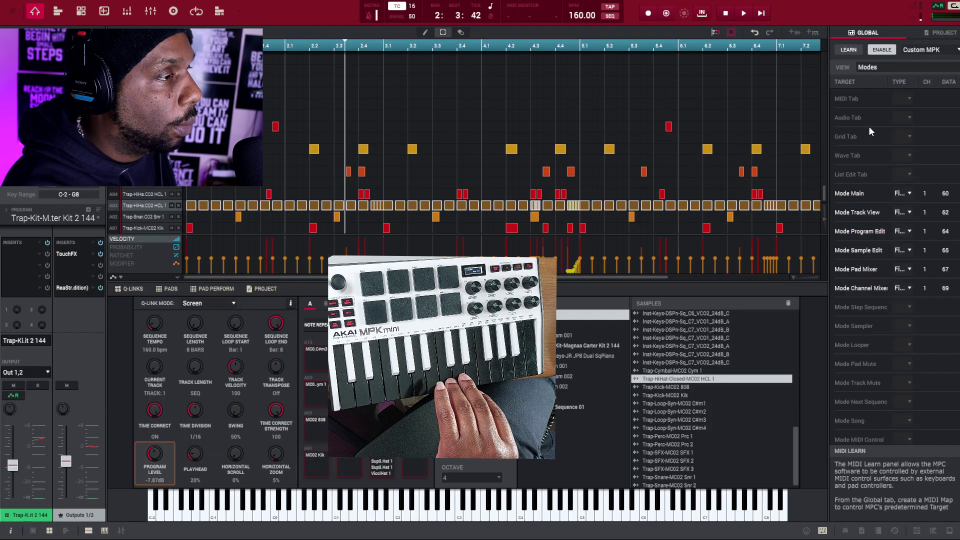
left_click(950, 33)
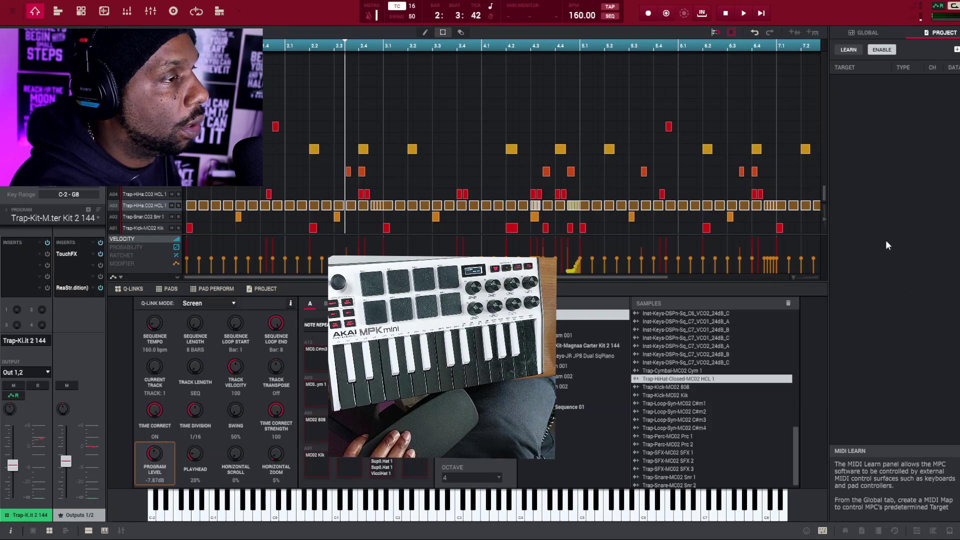
left_click(955, 50)
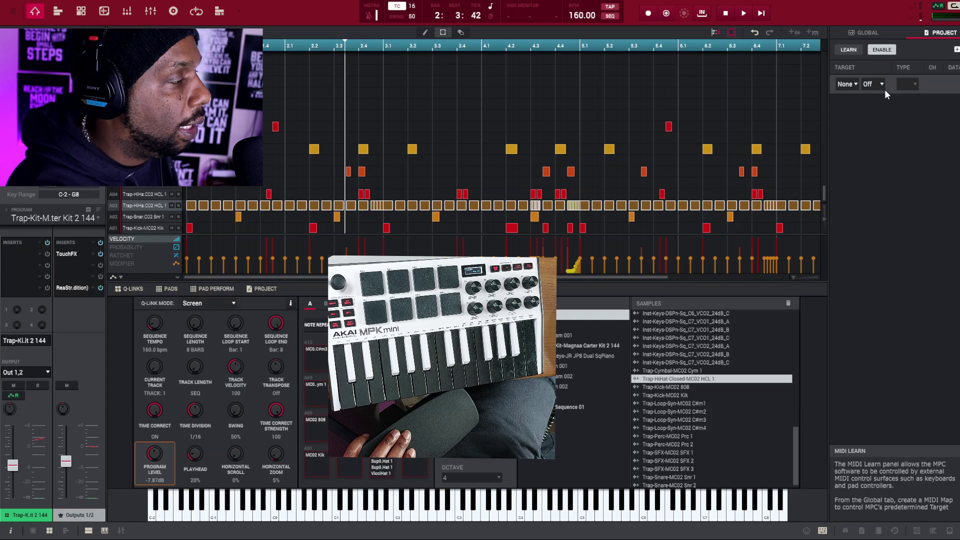
- Use MIDI Learn in the Channel Mixer to map the Trap-Kit 2 144 volume fader to controller 74 on channel 1, and adjust its level
left_click(131, 13)
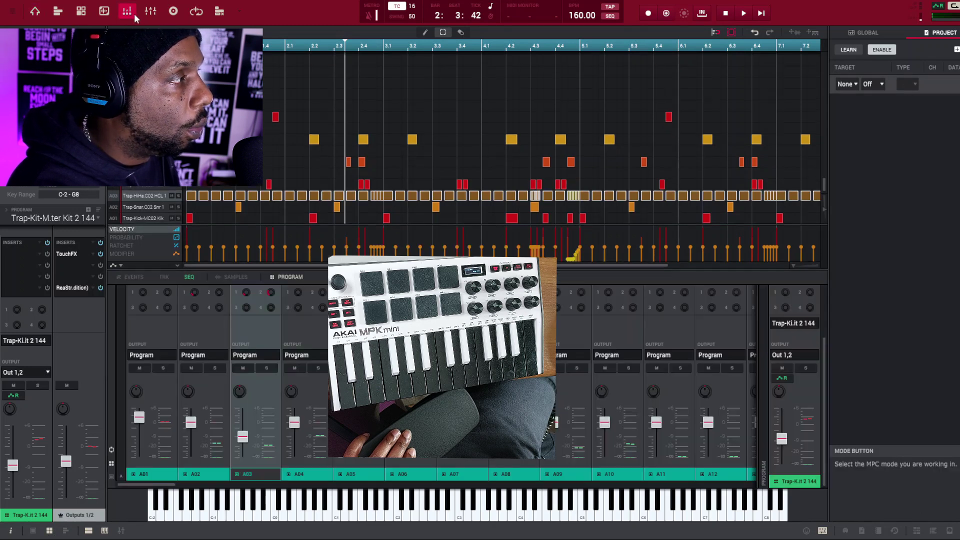
left_click(150, 11)
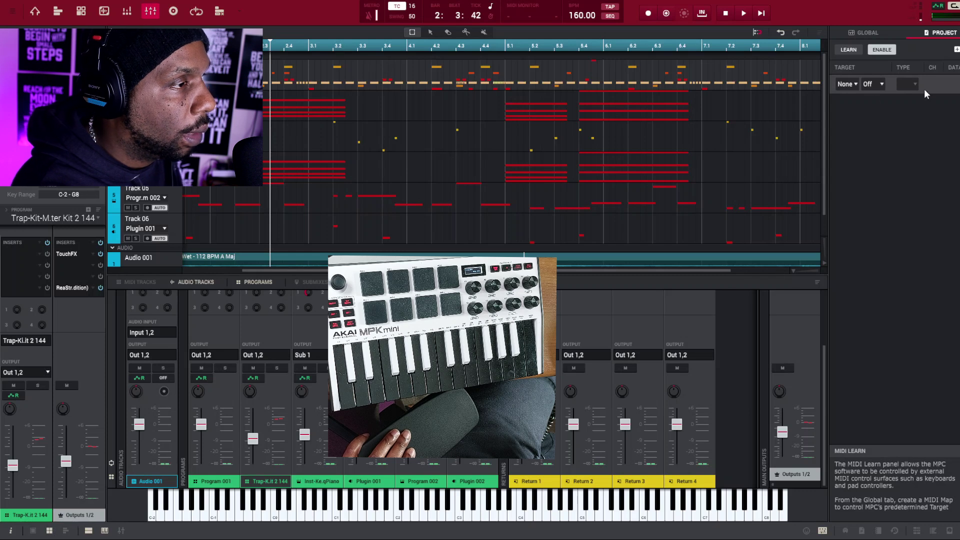
left_click(849, 50)
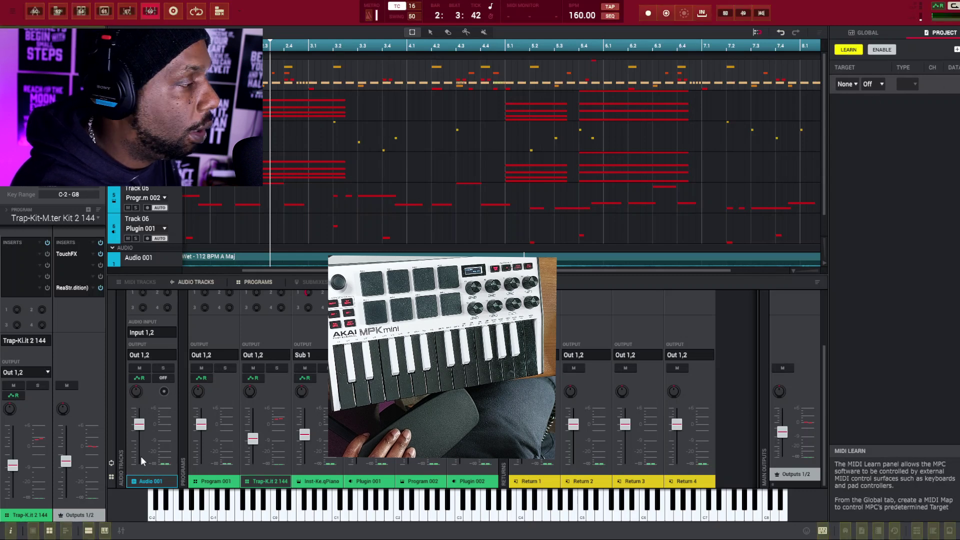
left_click_drag(253, 443, 254, 434)
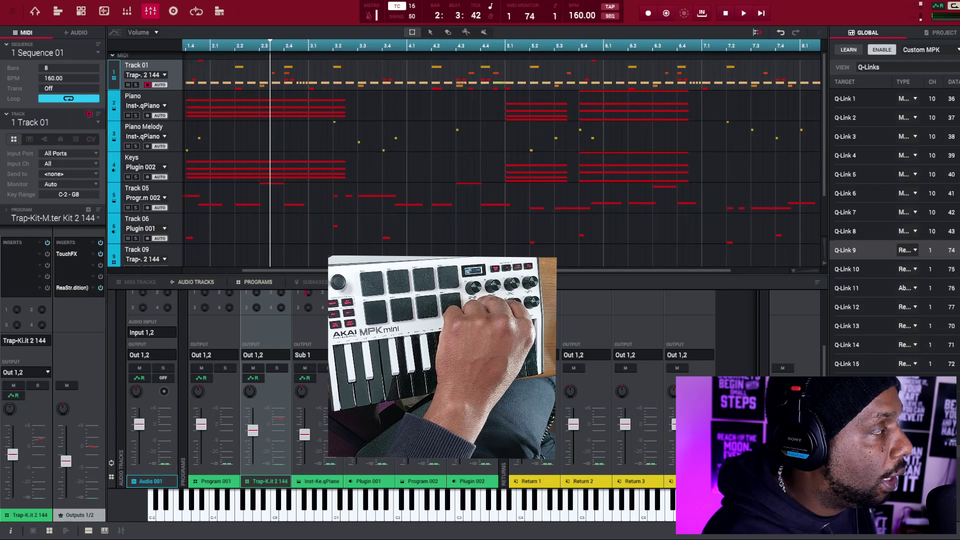
left_click_drag(252, 422, 255, 433)
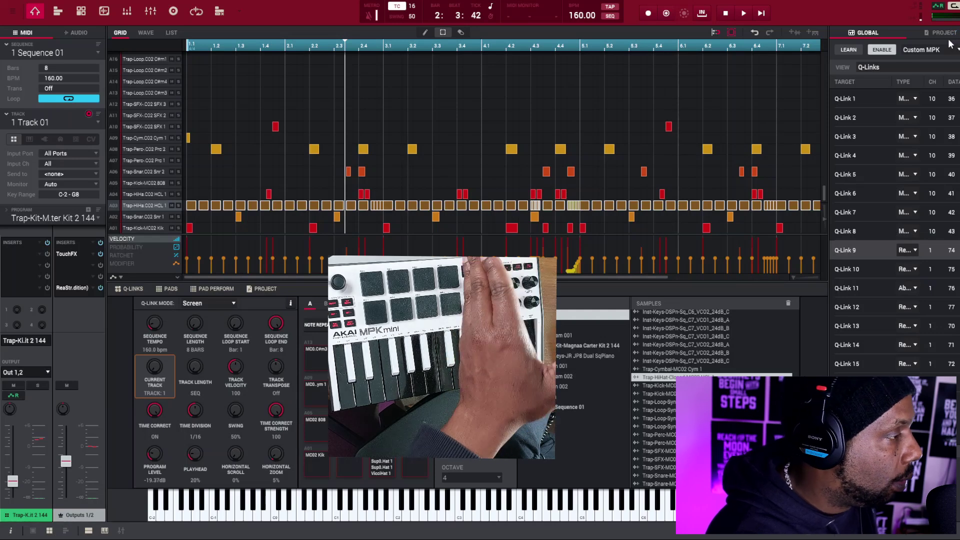
- Clear the controller 74 assignment and the volume target from the project map row, and turn off MIDI Learn
left_click(942, 33)
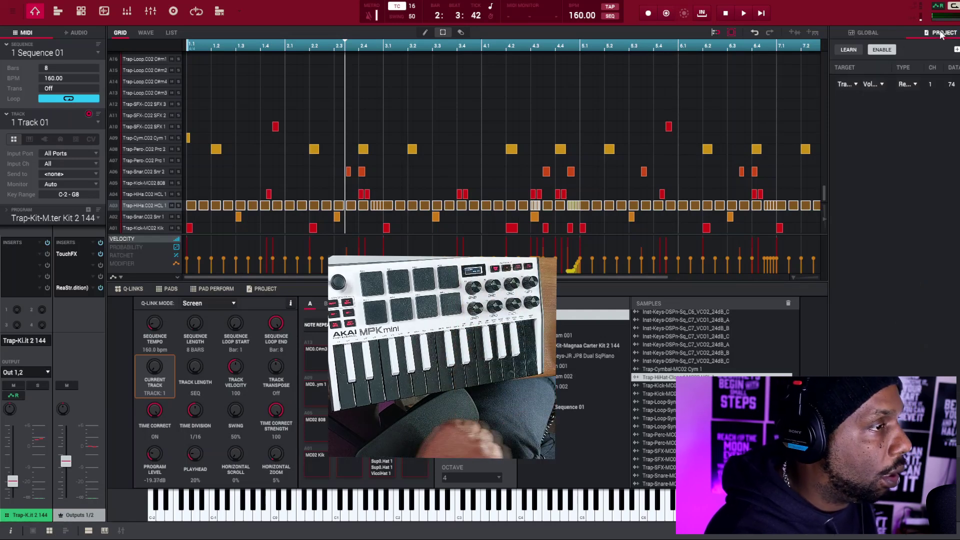
left_click(911, 85)
left_click(891, 82)
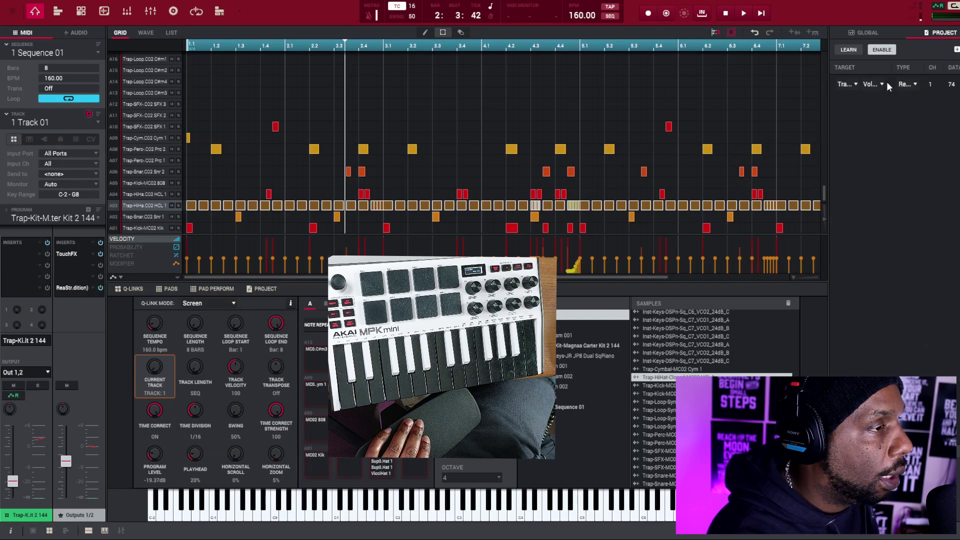
right_click(934, 80)
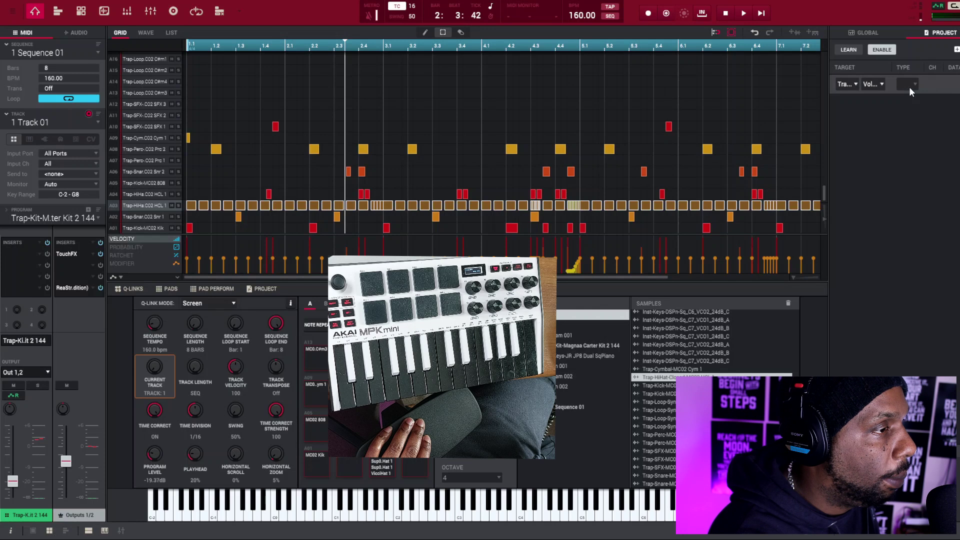
right_click(932, 82)
left_click(916, 99)
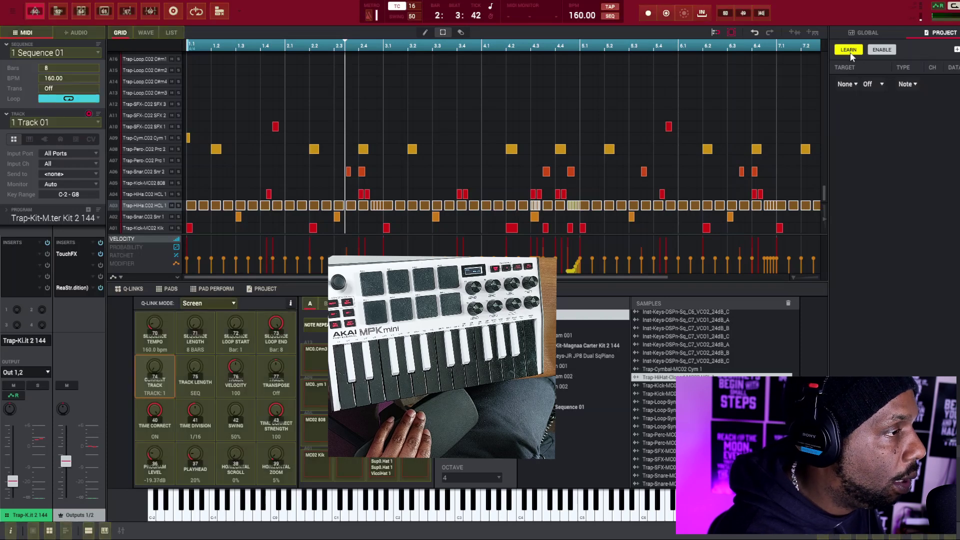
left_click(847, 50)
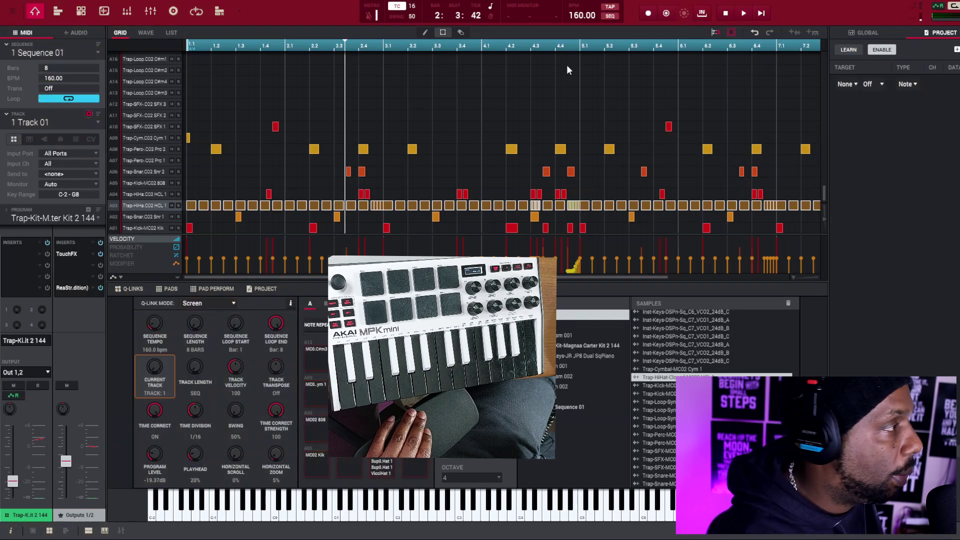
- Use MIDI Learn to map the Trap-Kit 2 144 fader in the Channel Mixer to controller 20 on channel 1, and return to Main mode
left_click(151, 12)
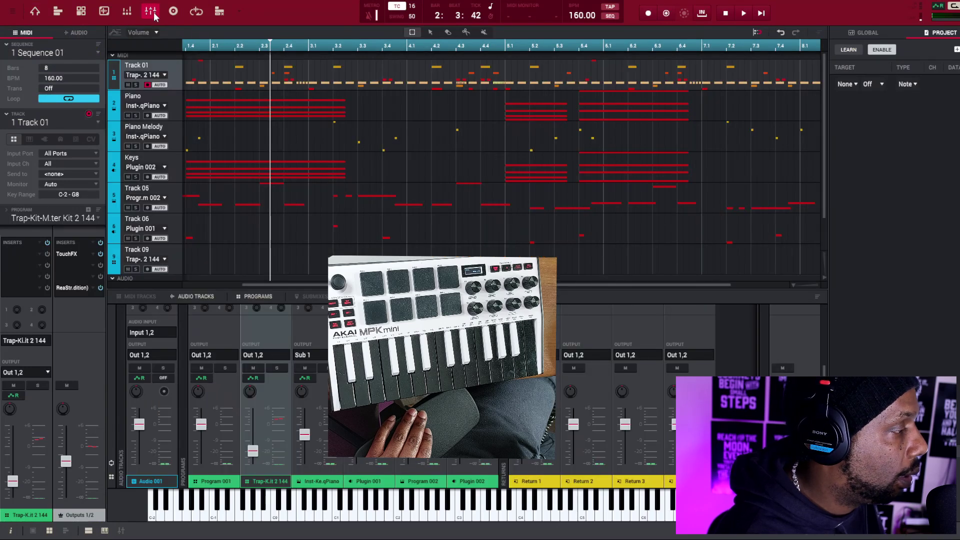
left_click(845, 51)
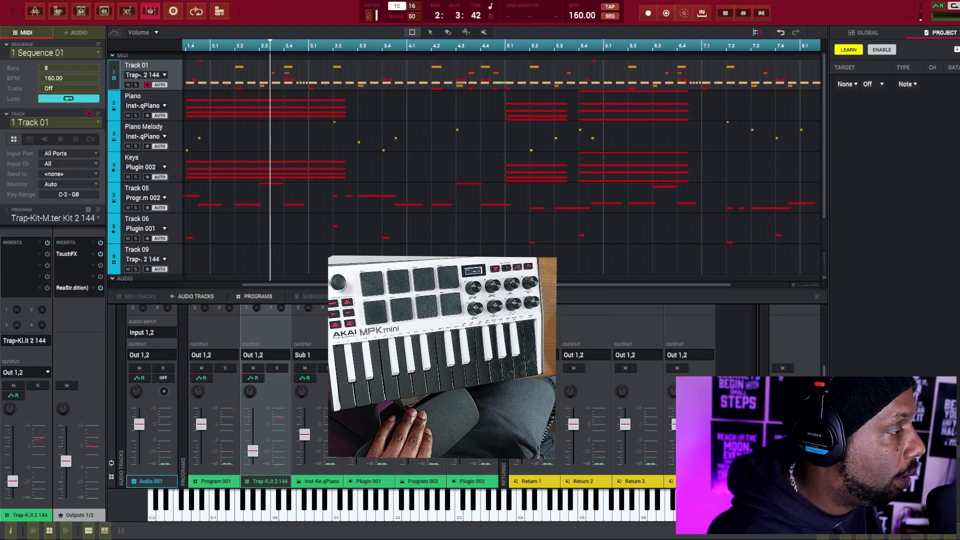
mouse_move(253, 452)
left_click_drag(253, 452, 253, 447)
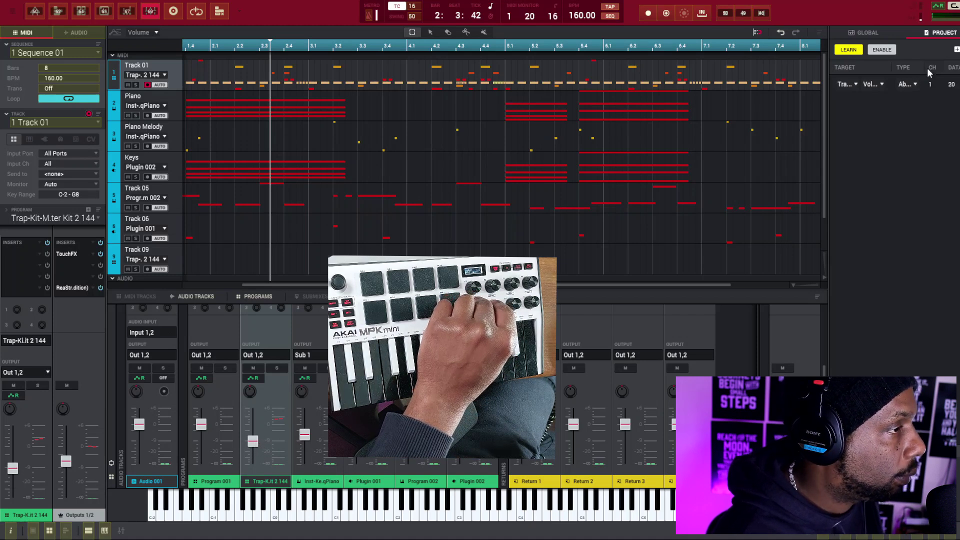
left_click(850, 51)
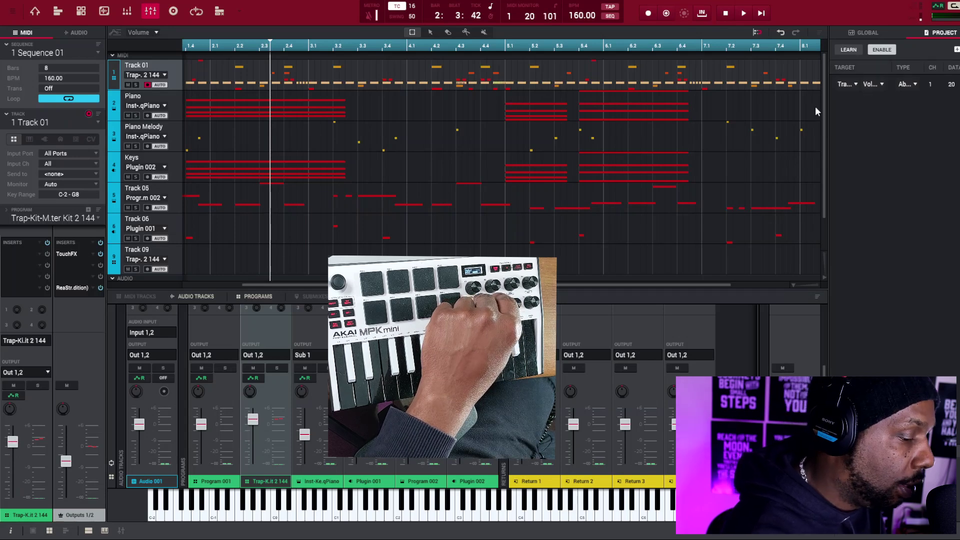
key("ctrl+m")
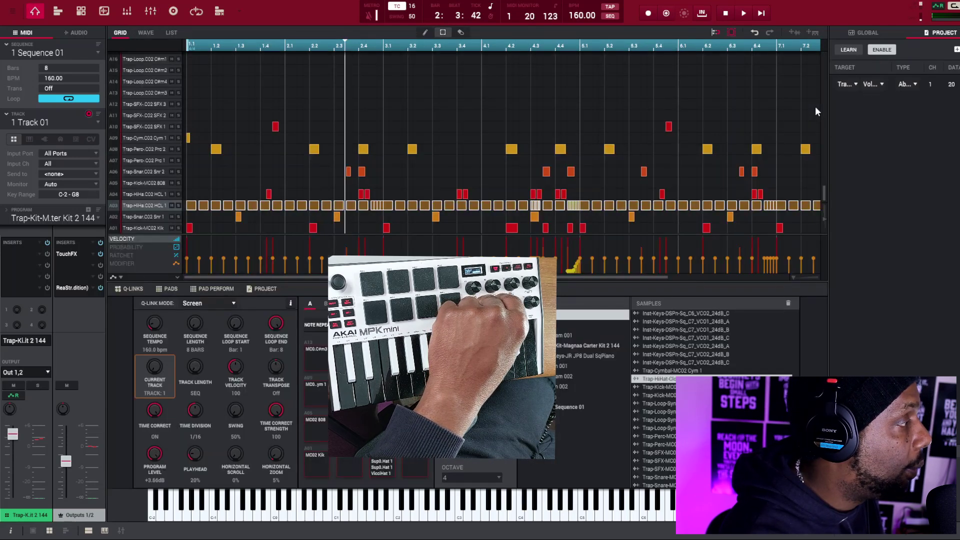